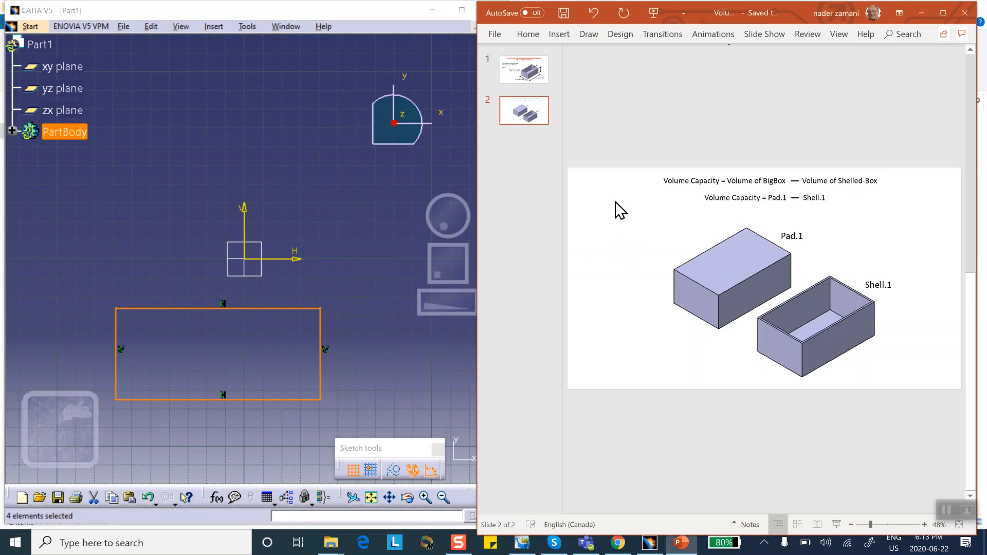
Dimension the rectangle's upper horizontal edge and set its length to 52 mm, per the problem statement slide
click(524, 77)
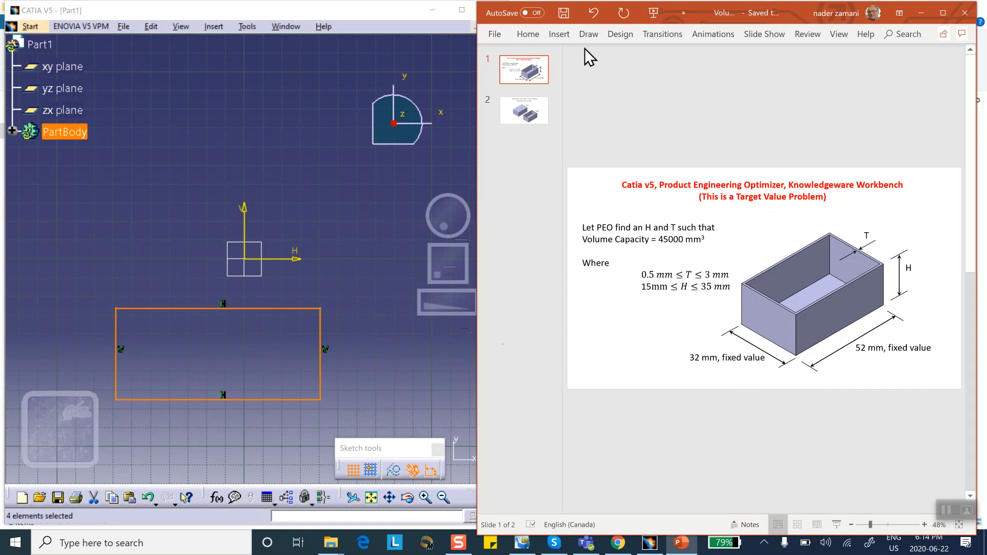
click(271, 75)
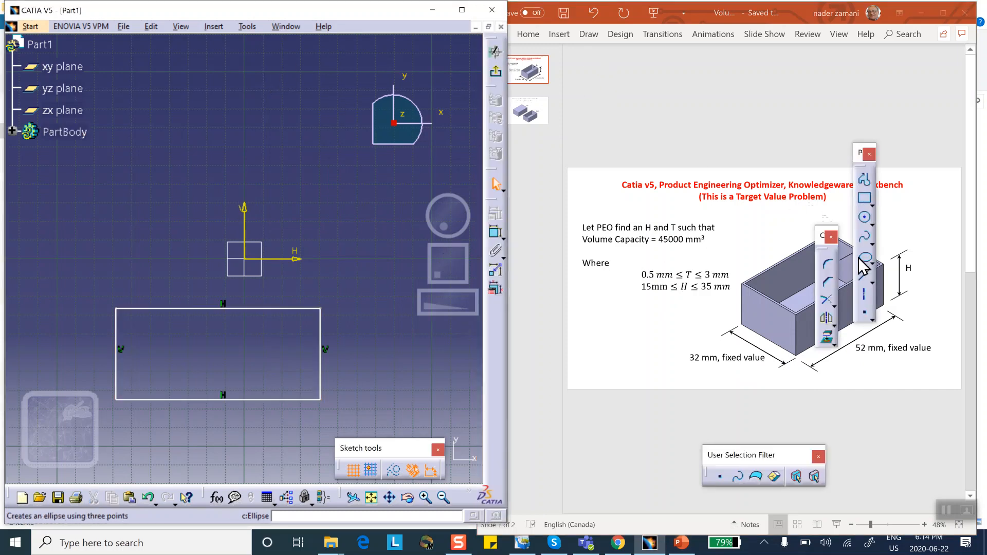
click(495, 233)
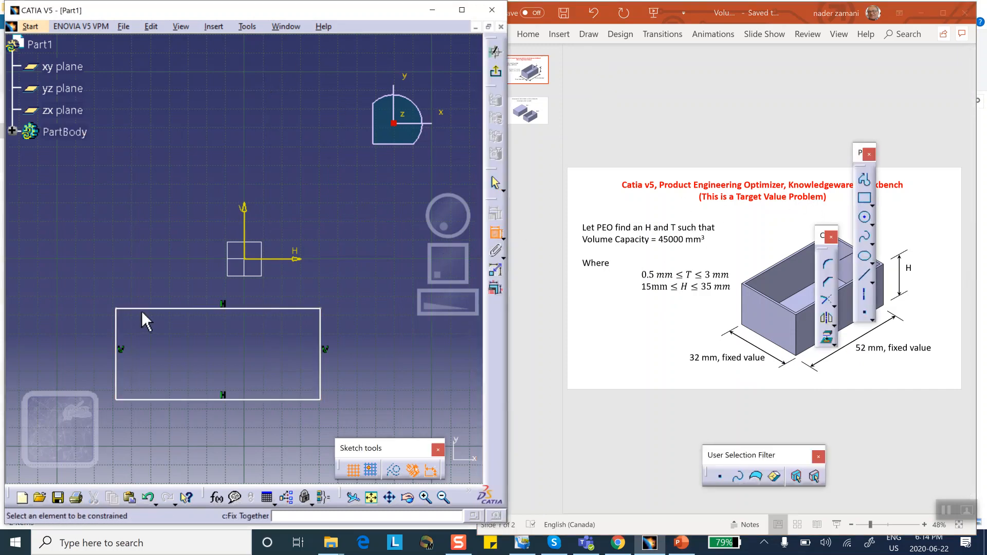
click(255, 310)
click(275, 288)
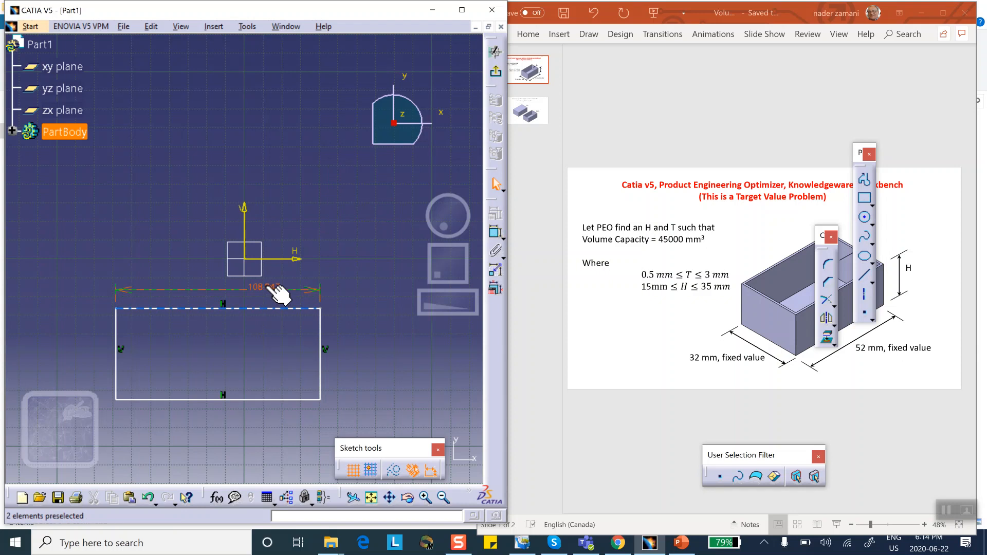
double_click(265, 286)
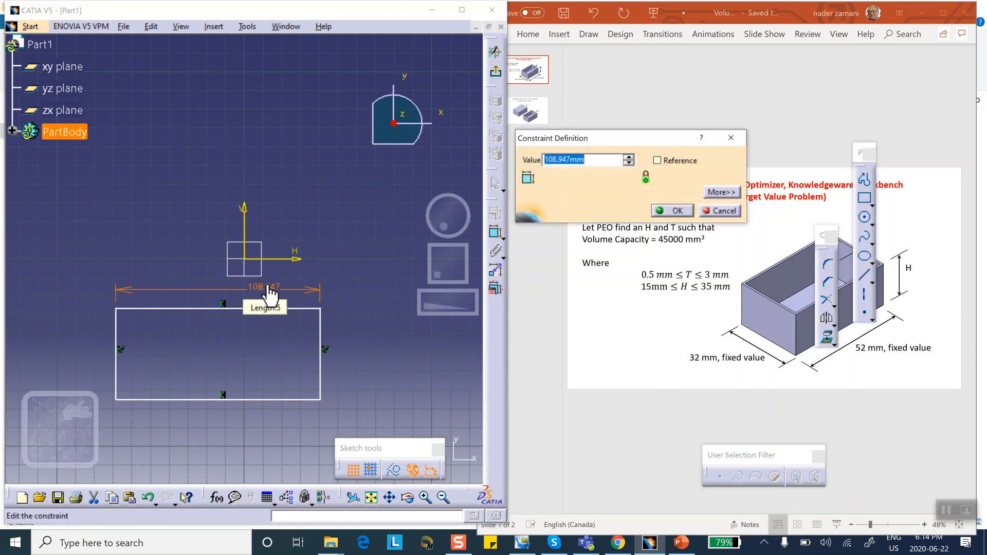
text(52)
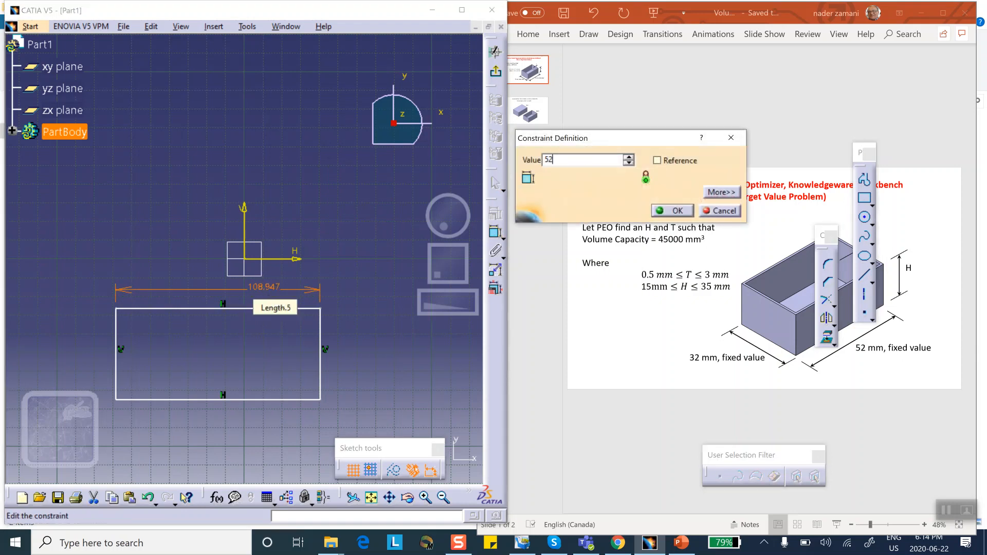
key(Return)
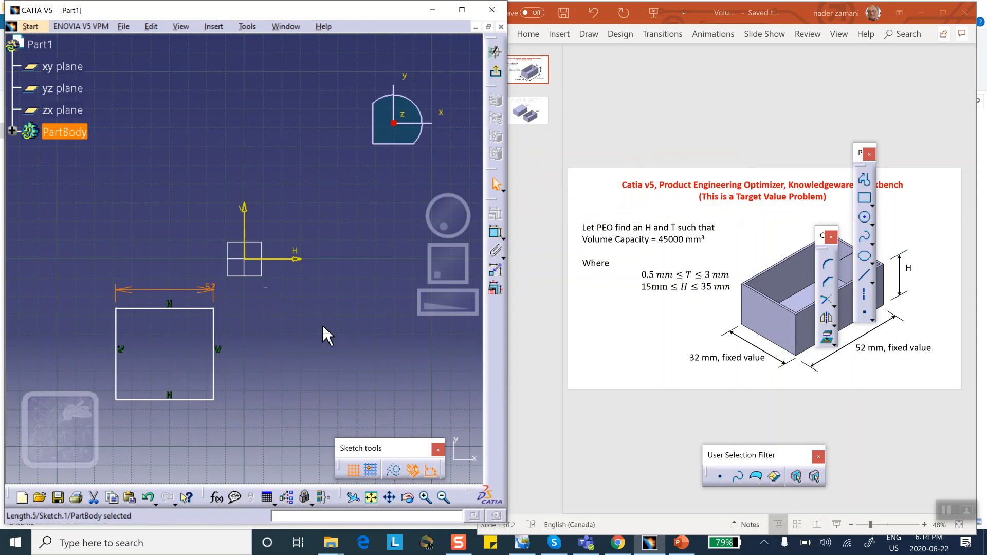
Dimension the rectangle's right vertical edge and set its length to 32 mm
click(495, 237)
click(214, 335)
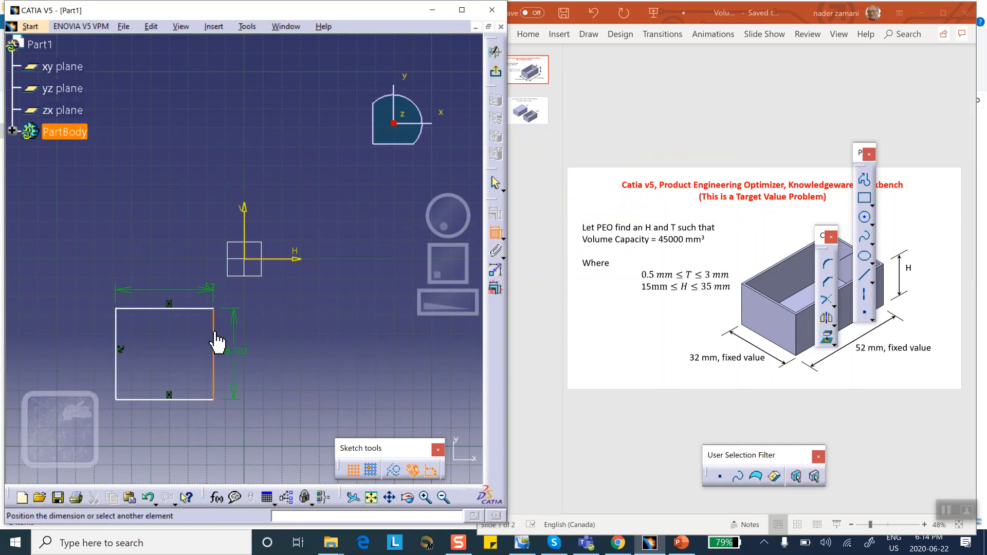
click(253, 340)
double_click(246, 334)
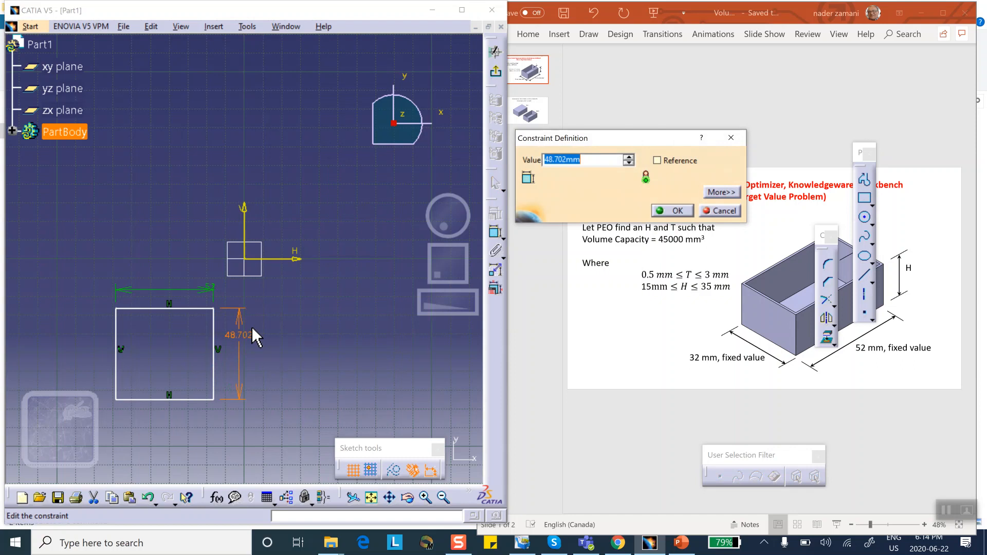
text(32)
click(669, 211)
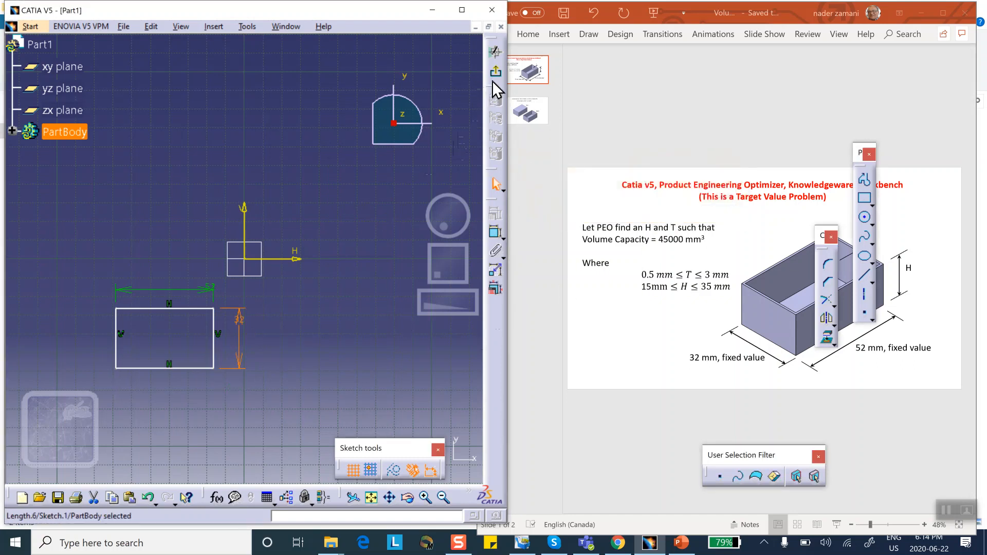
Exit the sketch and pad the rectangular profile to a length of 15 mm
click(496, 53)
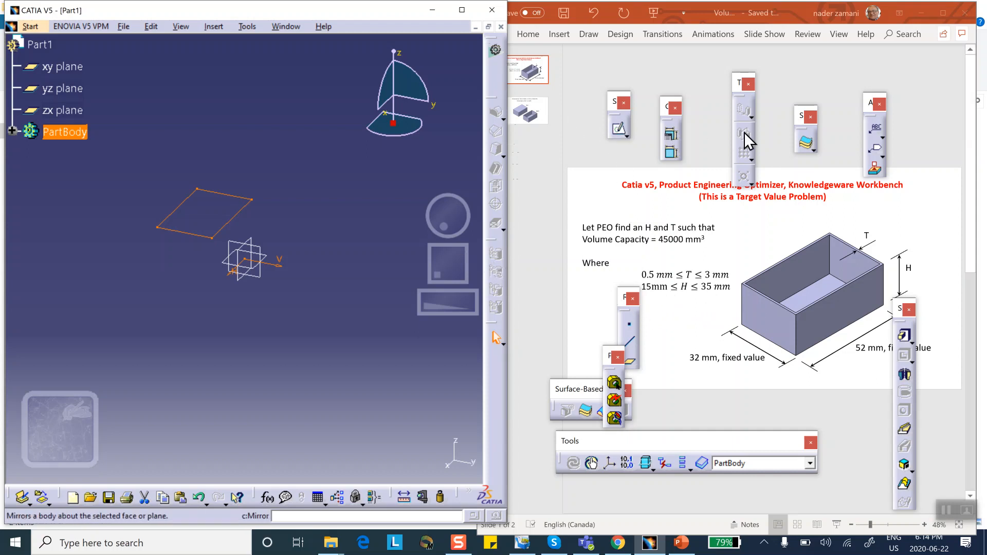
click(903, 335)
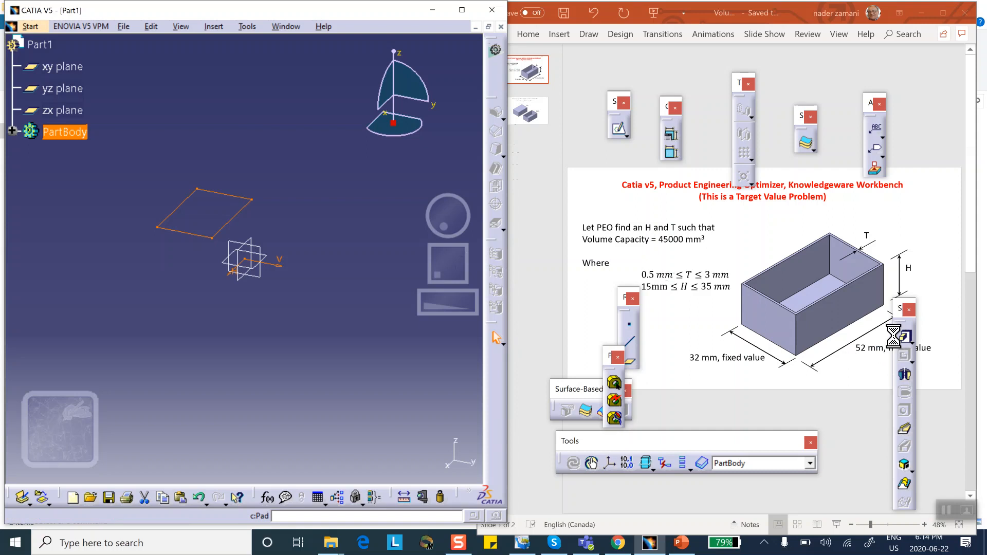
text(15)
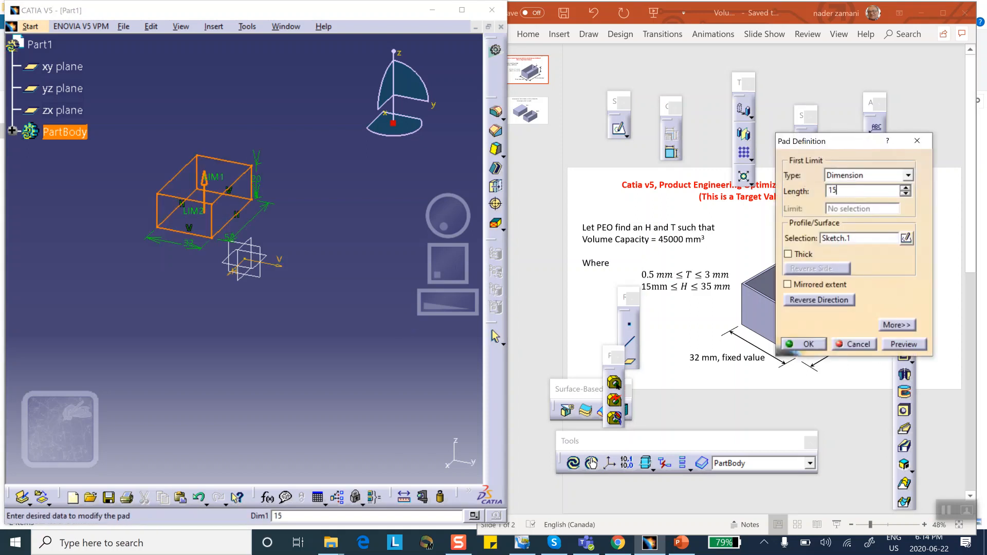
click(805, 344)
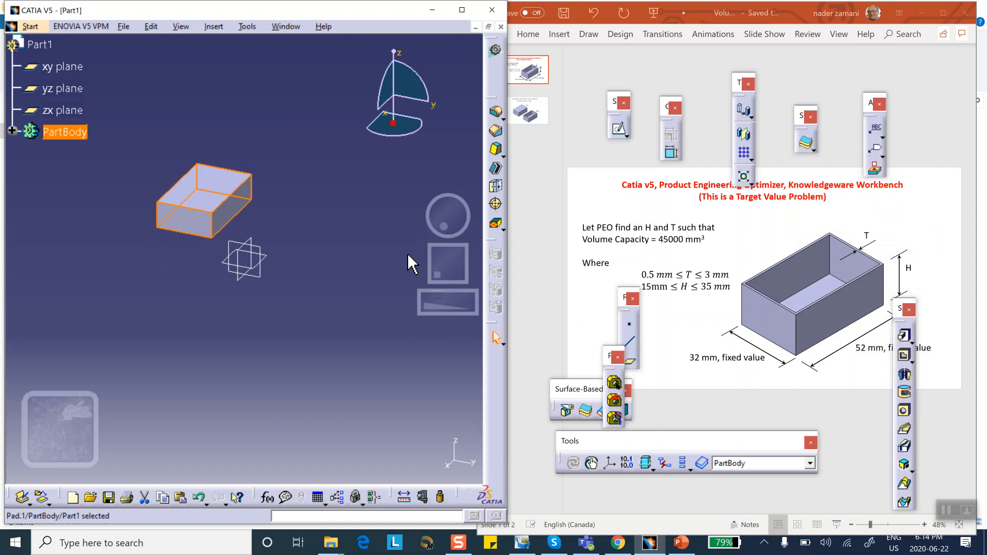
Shell the padded box with a 0.5 mm default inside thickness, removing its top face
click(13, 131)
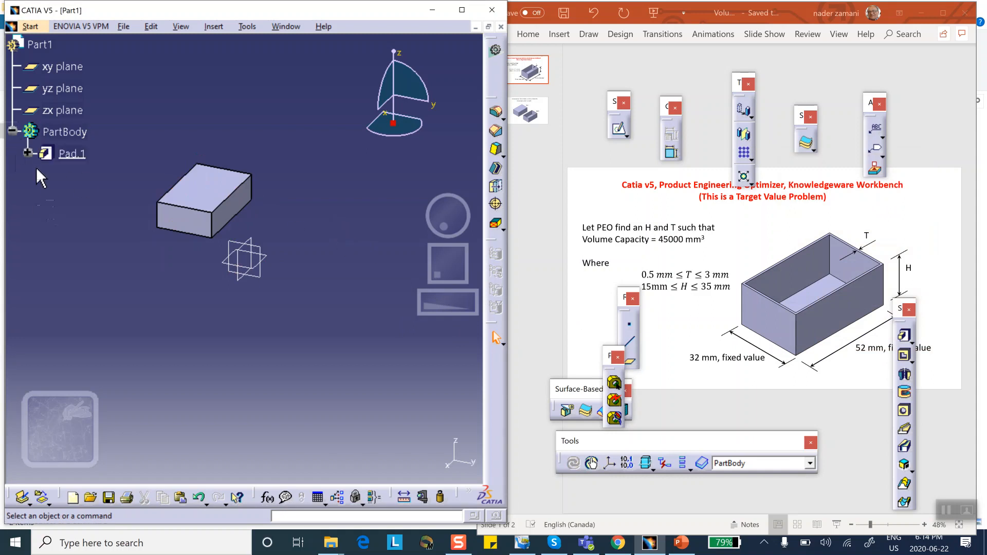
middle_drag(282, 211, 342, 136)
middle_drag(306, 196, 261, 241)
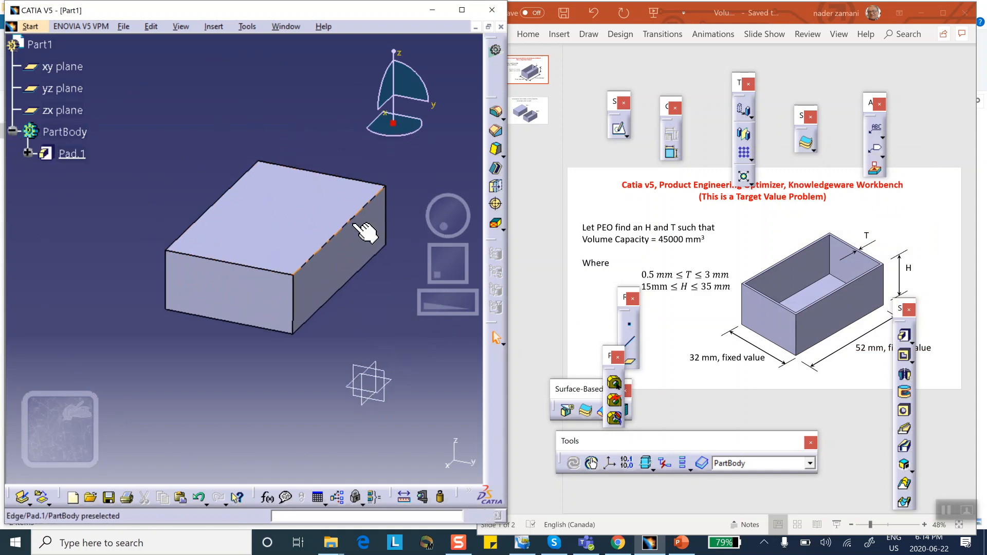
click(496, 170)
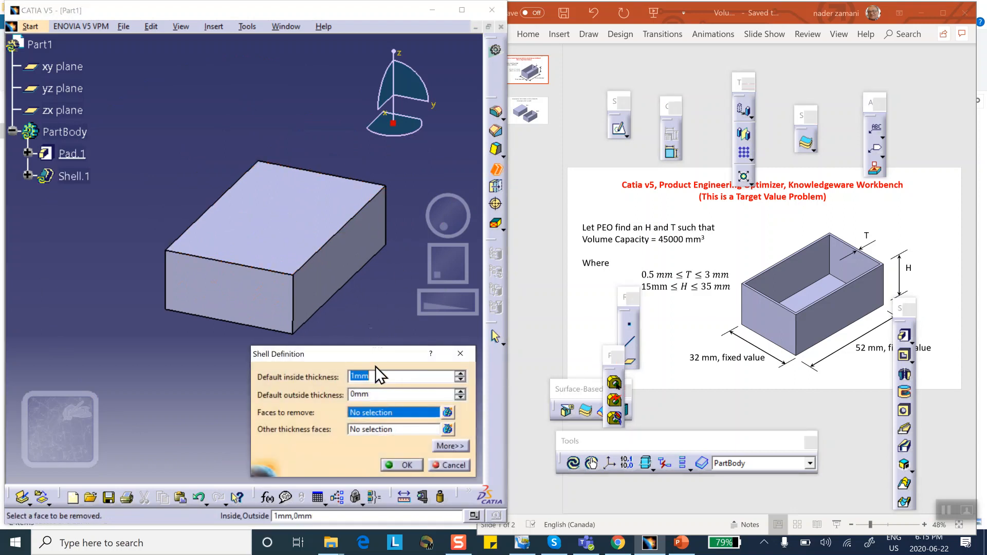
text(0.5)
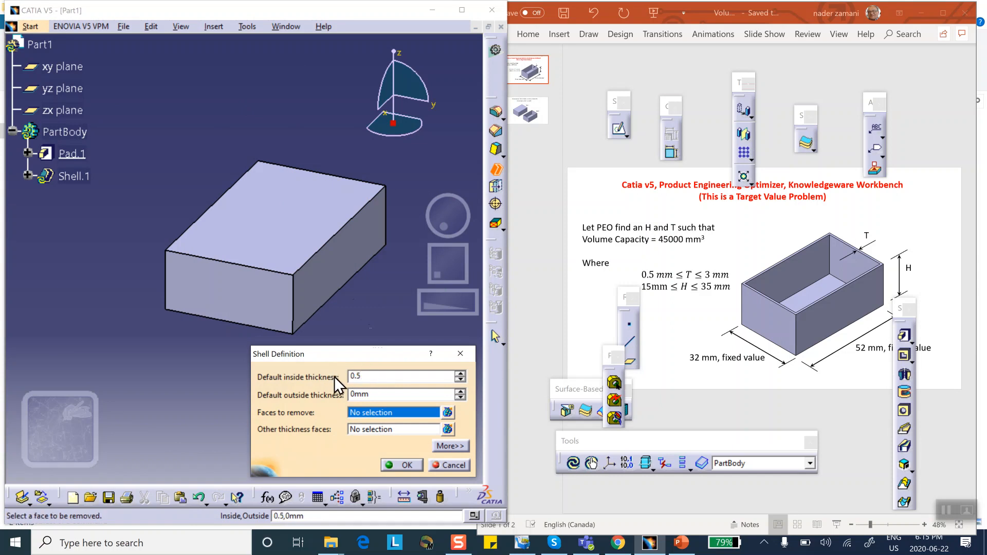
click(256, 197)
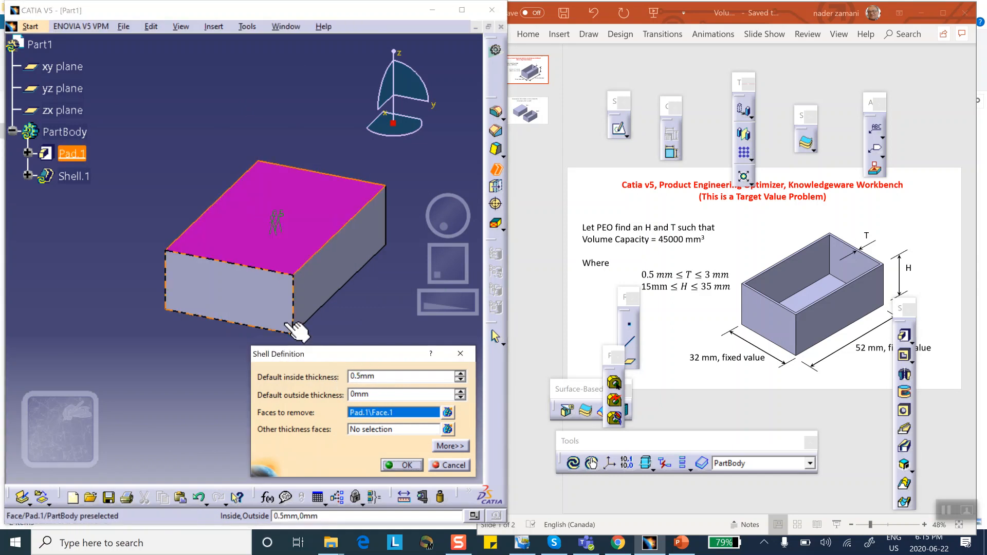
click(402, 464)
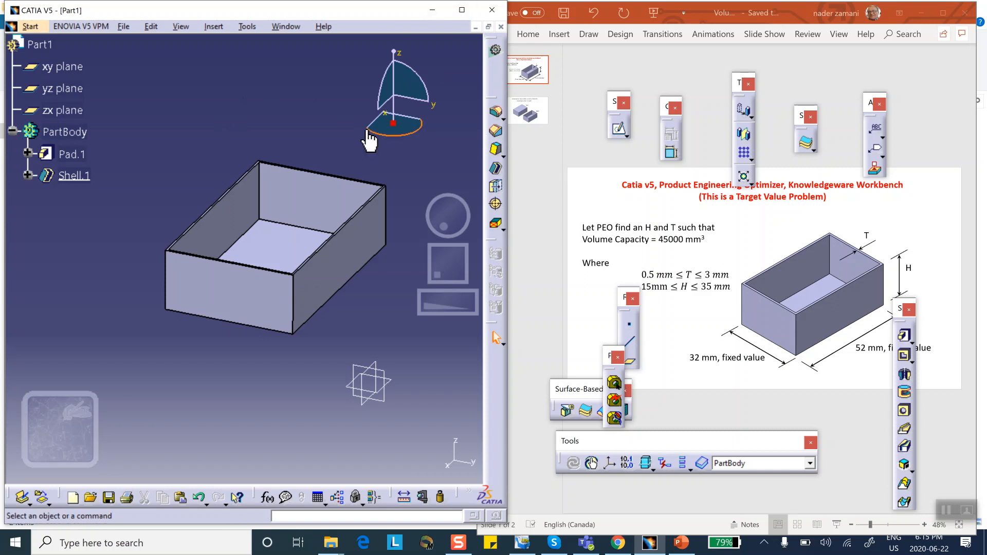
Create a single-value Length parameter named H in the part's formulas and set it to 15 mm
click(266, 498)
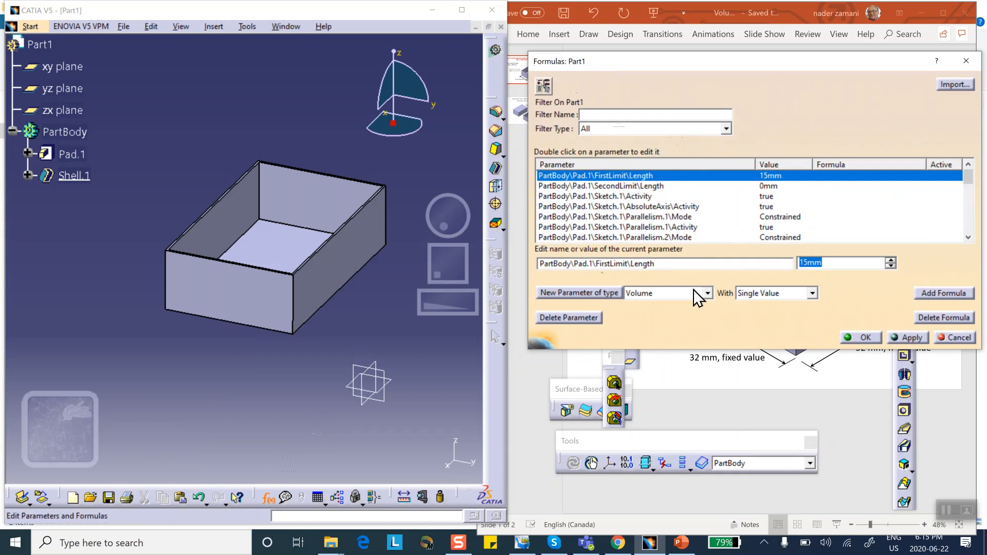
click(709, 293)
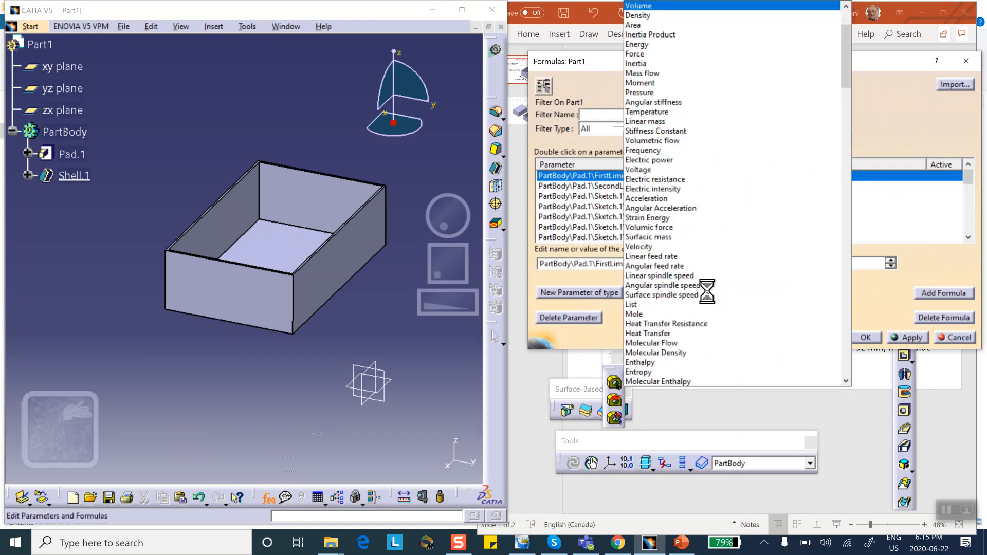
scroll(681, 21, up, 3)
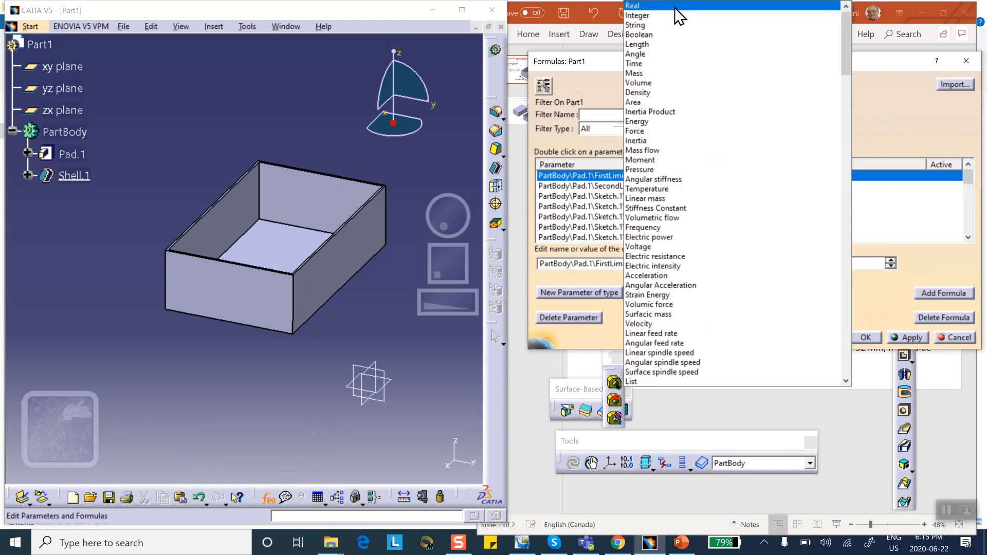
click(666, 45)
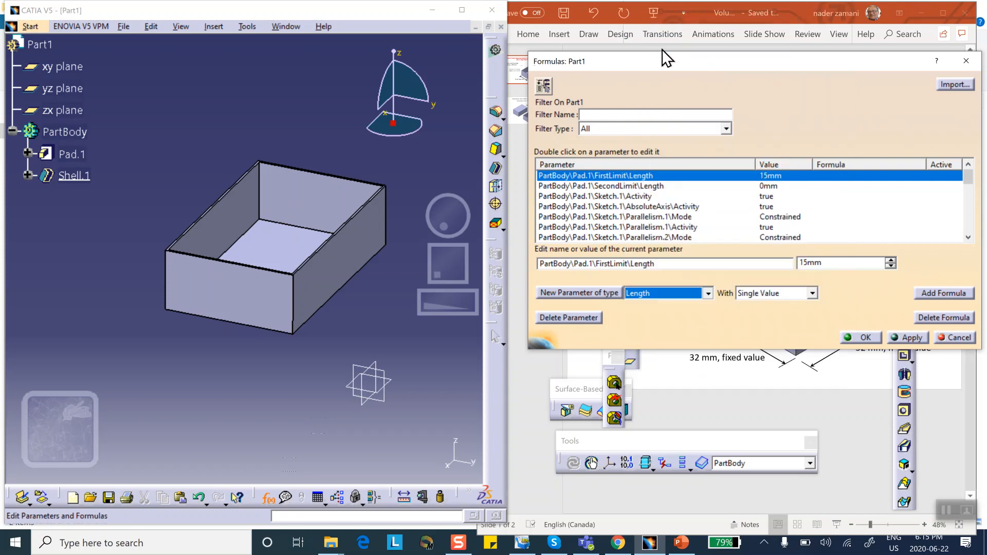
click(565, 294)
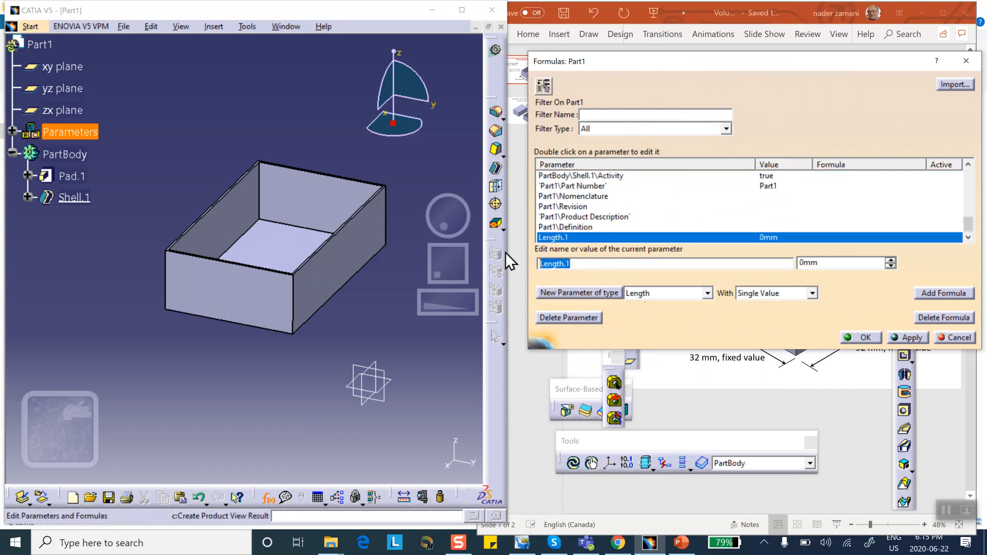
text(H)
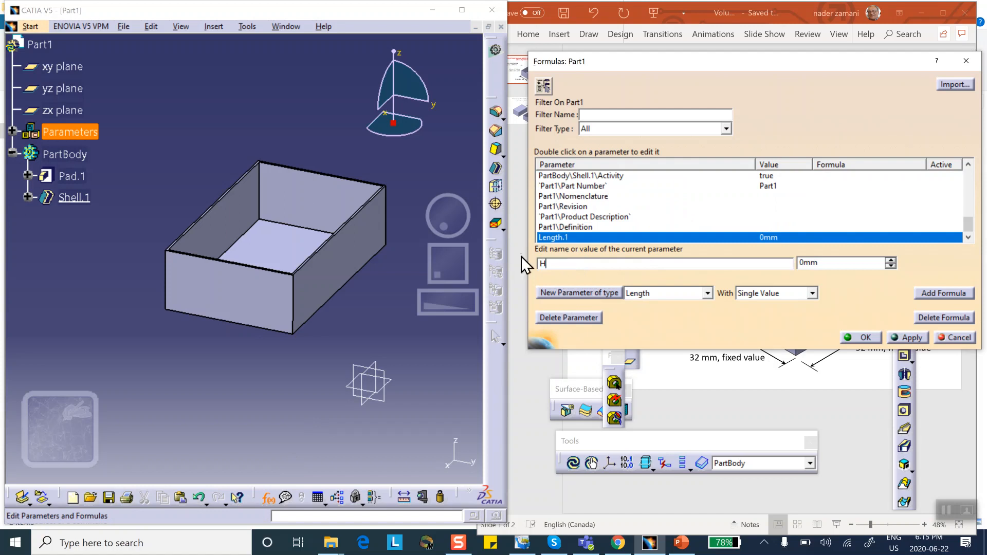
click(823, 263)
text(15)
Add a second single-value Length parameter named T, set it to 0.5 mm and apply the changes
click(596, 293)
double_click(579, 264)
text(T)
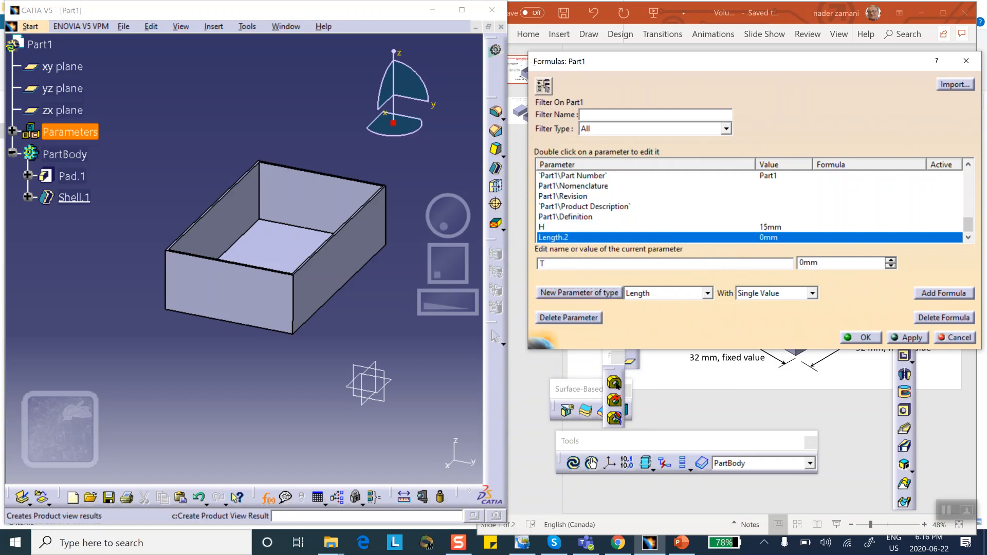
click(808, 263)
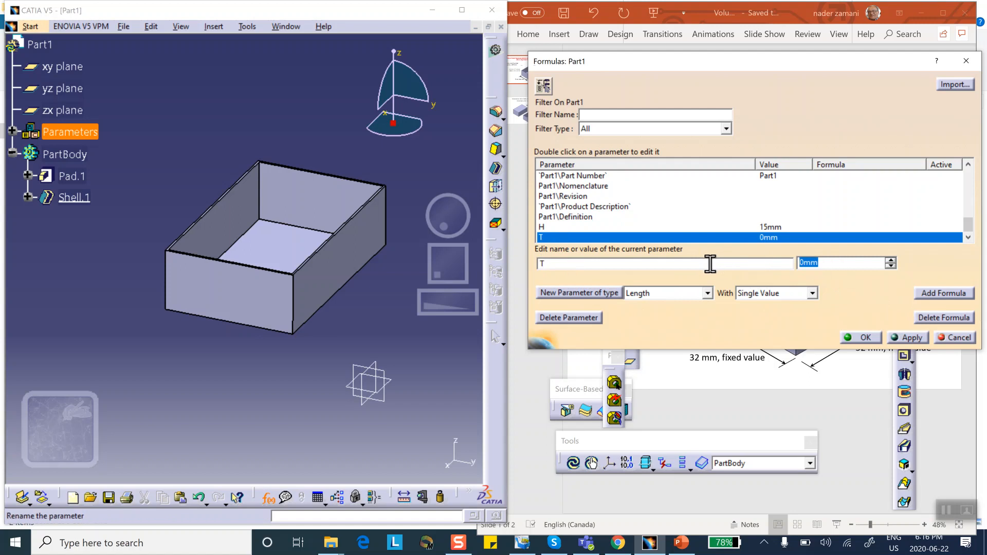
text(0.5)
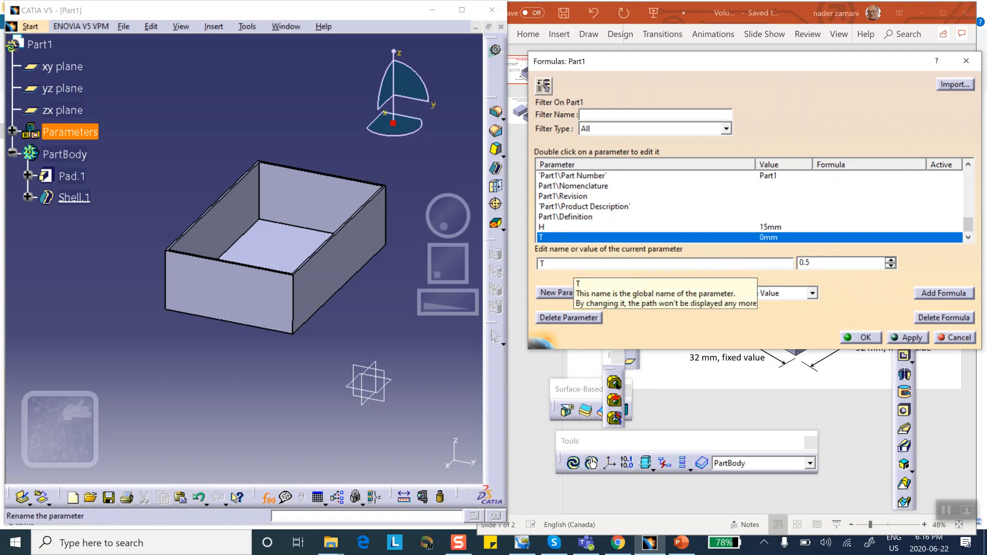
click(903, 337)
click(726, 129)
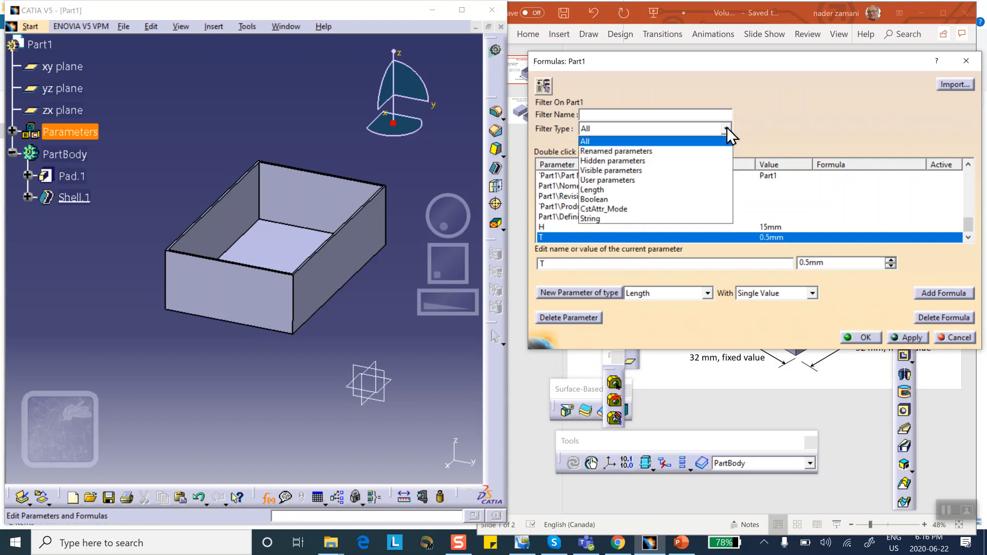
click(771, 116)
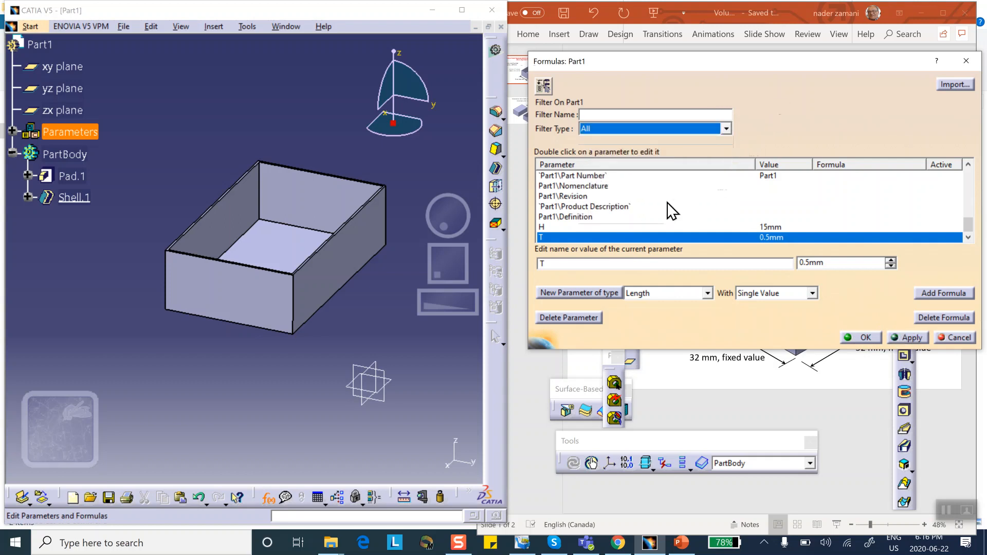
Create a single-value Volume parameter in the part's formulas and name it Volume_Capacity
click(701, 295)
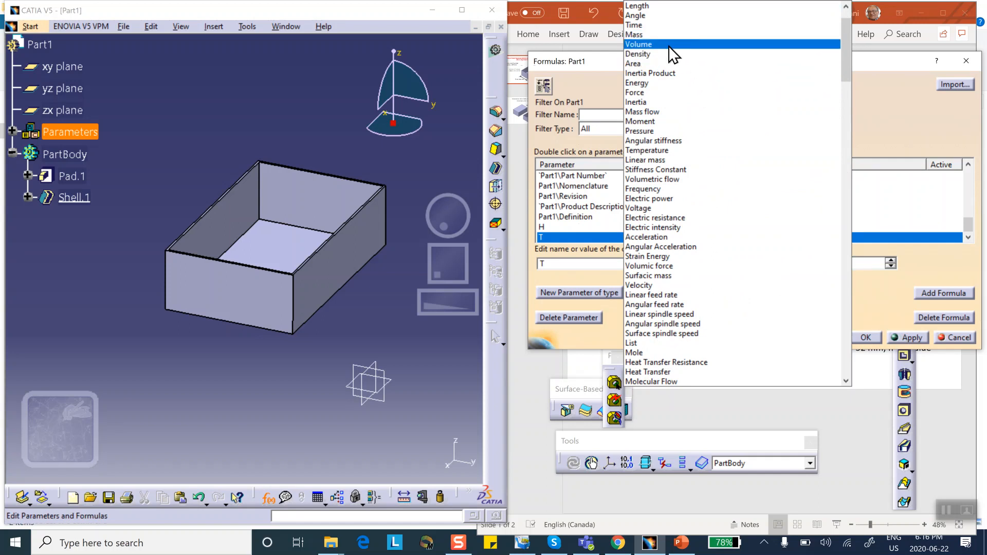
click(668, 45)
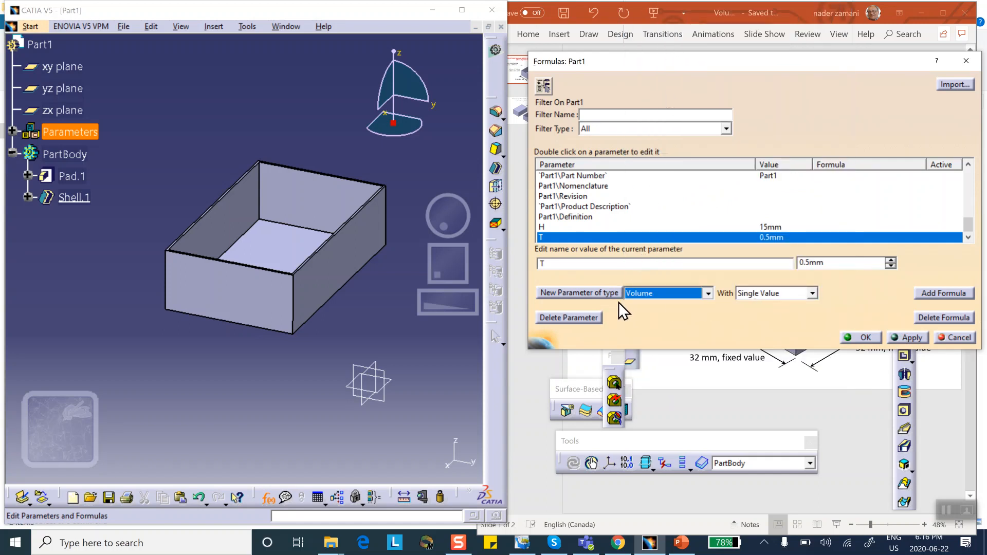
click(575, 292)
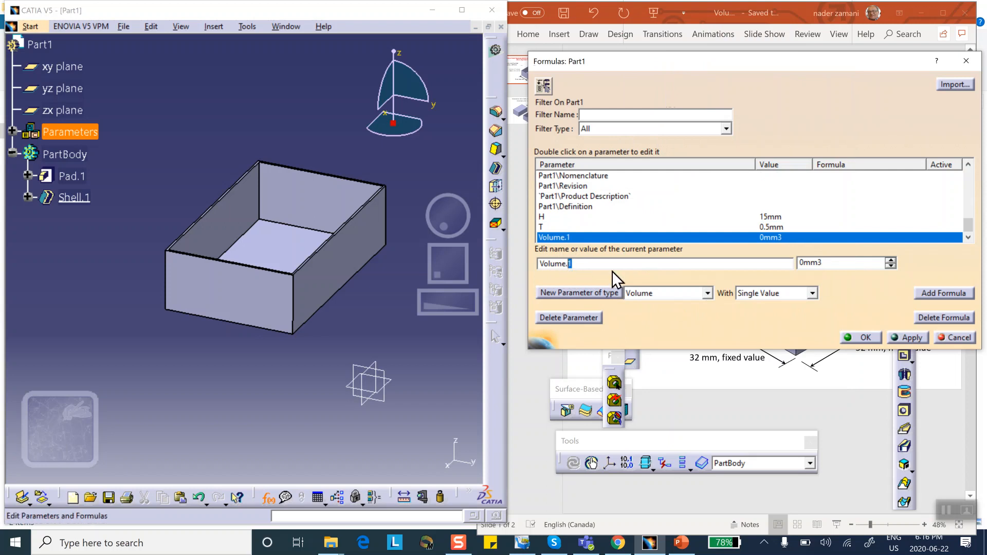
key(BackSpace)
key(BackSpace)
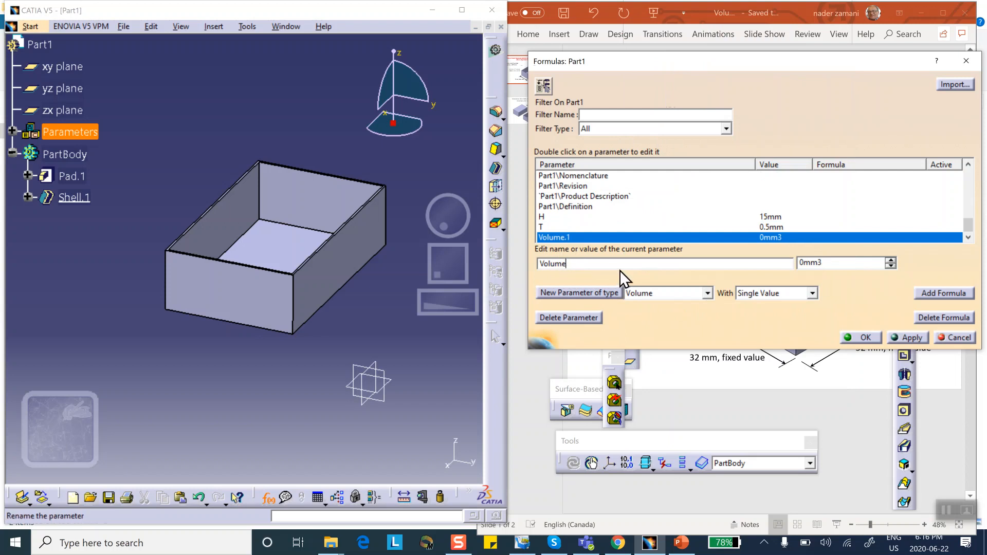
text(_Capacity)
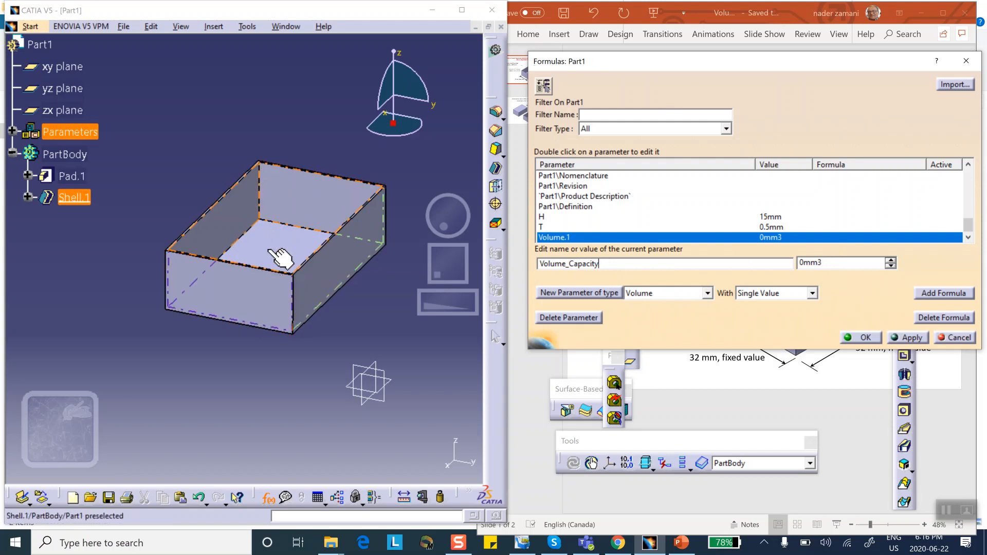
Add a formula to Volume_Capacity that starts with the Part Measures function smartVolume of PartBody\Pad.1, followed by a minus sign
click(942, 293)
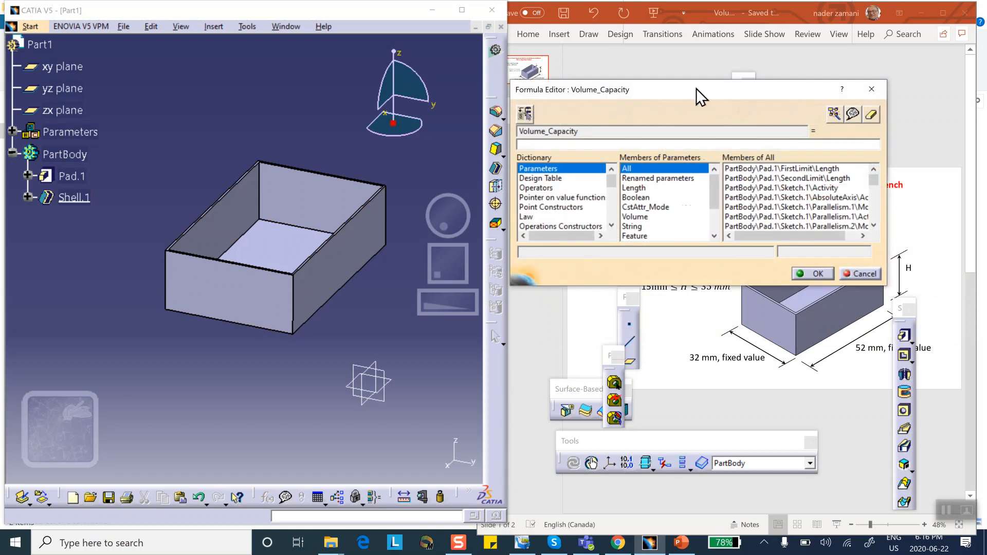
drag(698, 92, 663, 90)
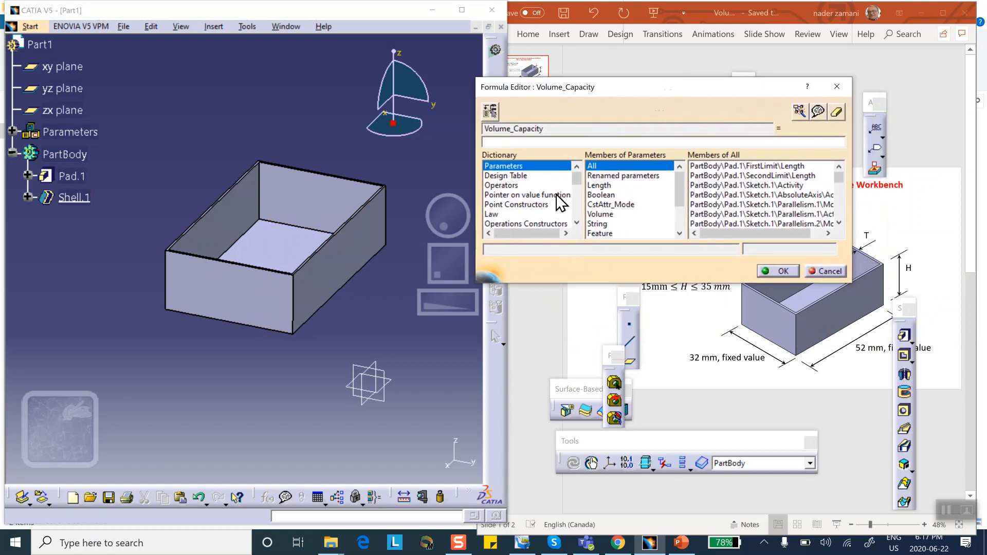
drag(576, 175, 575, 190)
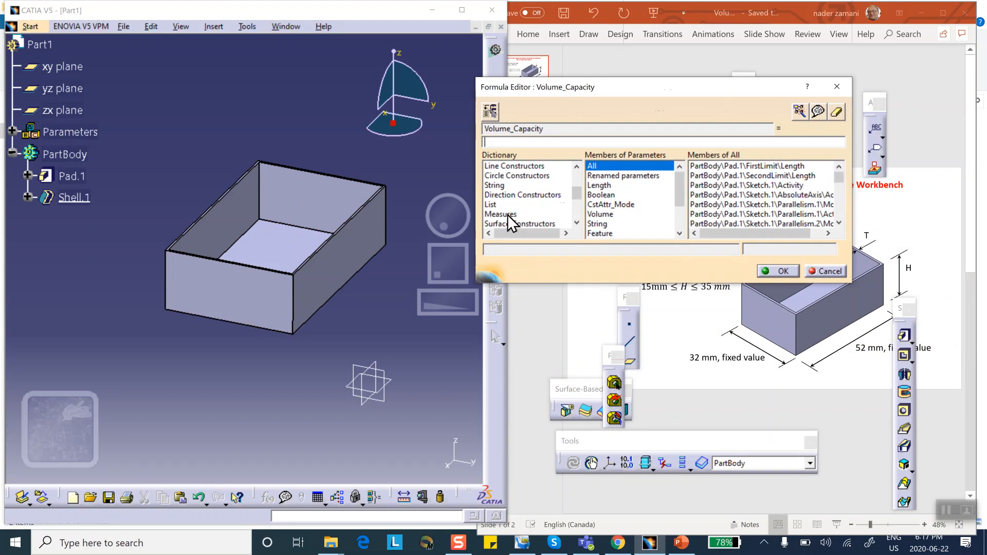
drag(578, 193, 574, 218)
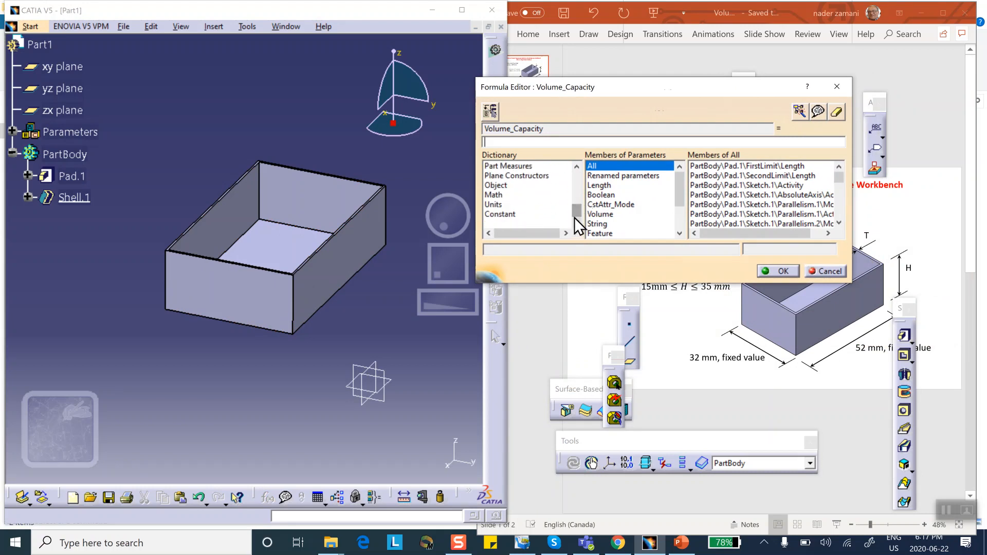
click(503, 166)
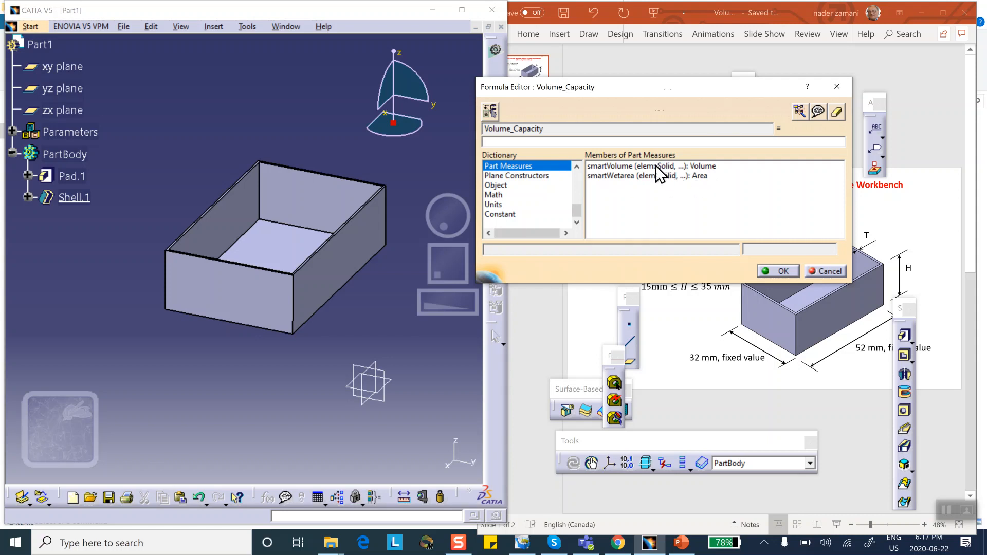
click(695, 165)
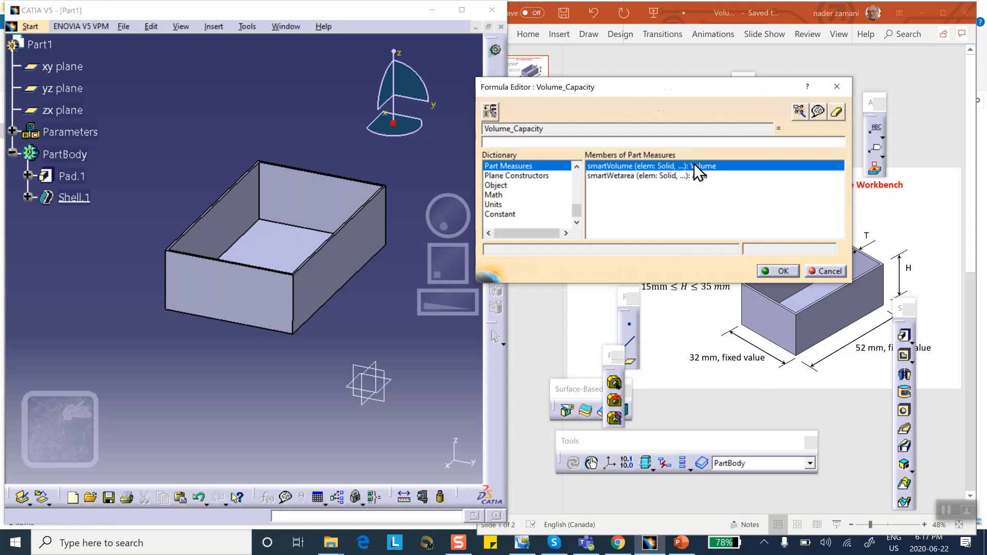
double_click(695, 165)
click(532, 142)
click(72, 176)
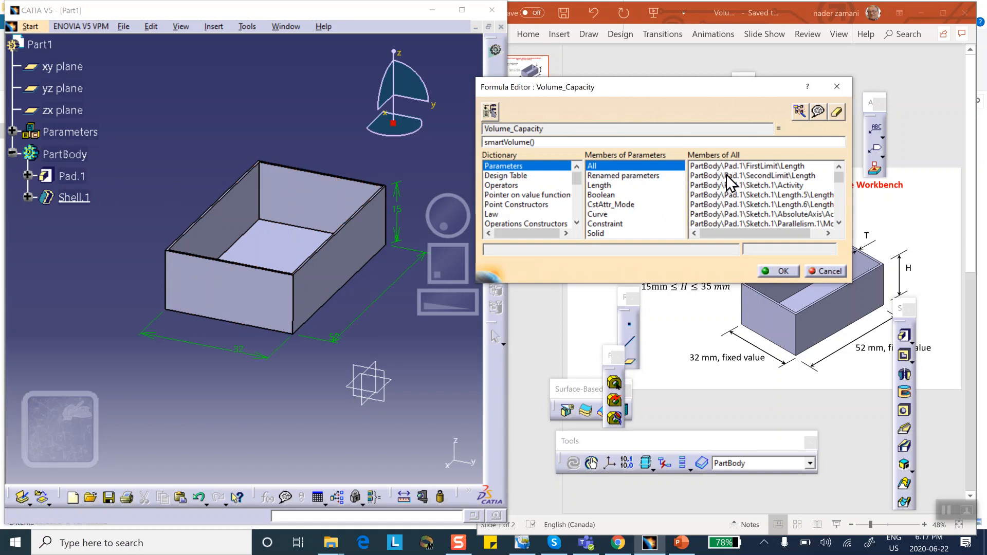
click(77, 176)
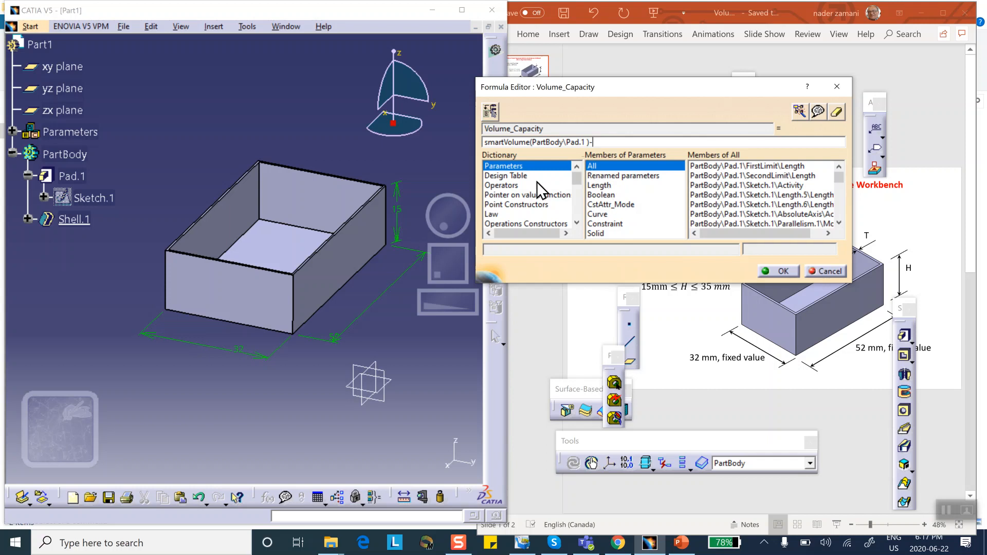
Complete the Volume_Capacity formula by subtracting smartVolume(PartBody\Shell.1) and accept having the relation updated on global update
drag(578, 172, 580, 206)
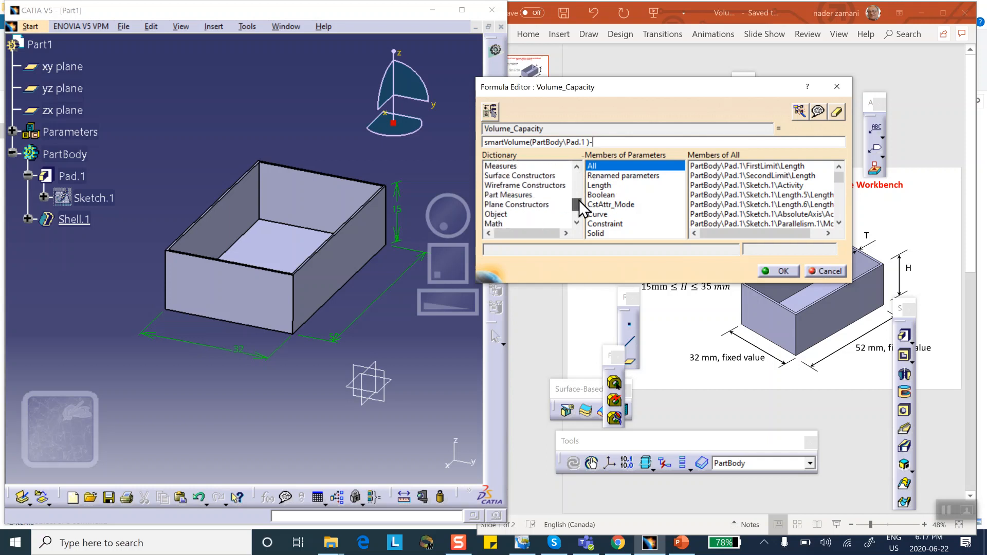
click(510, 195)
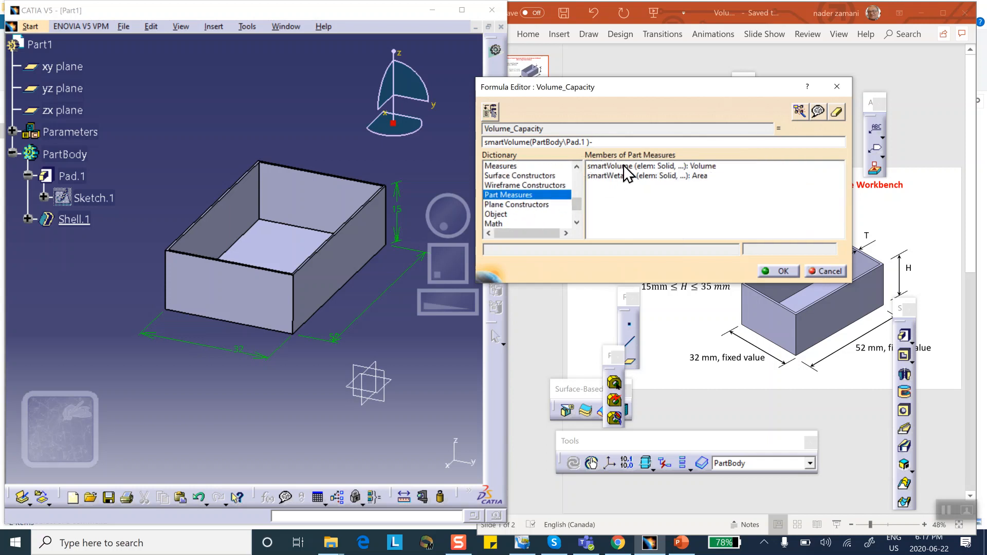
double_click(624, 165)
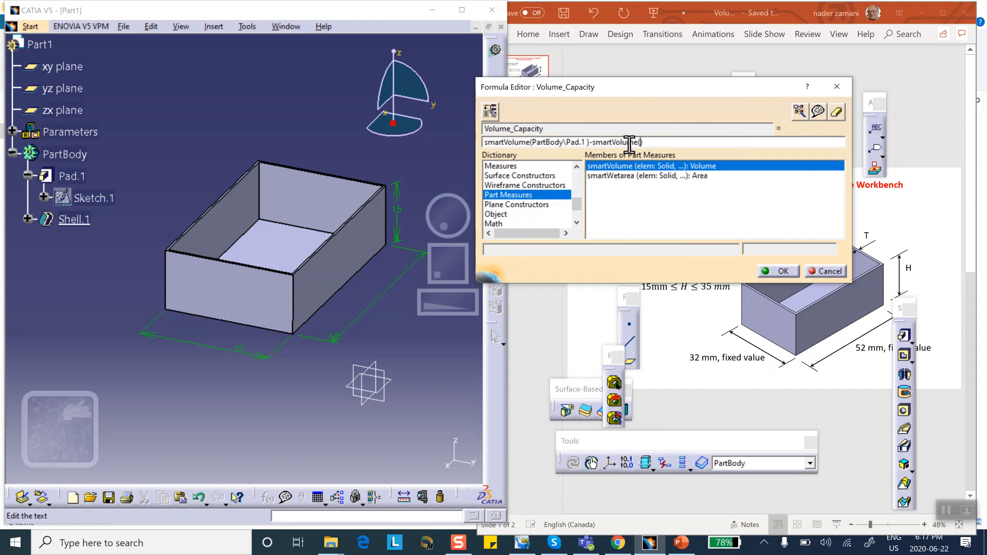
click(76, 219)
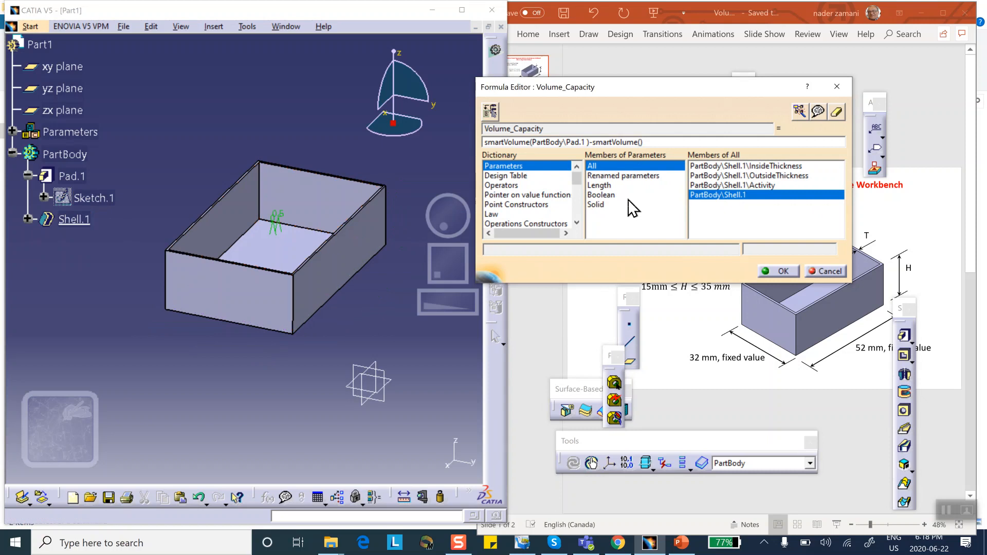
double_click(719, 196)
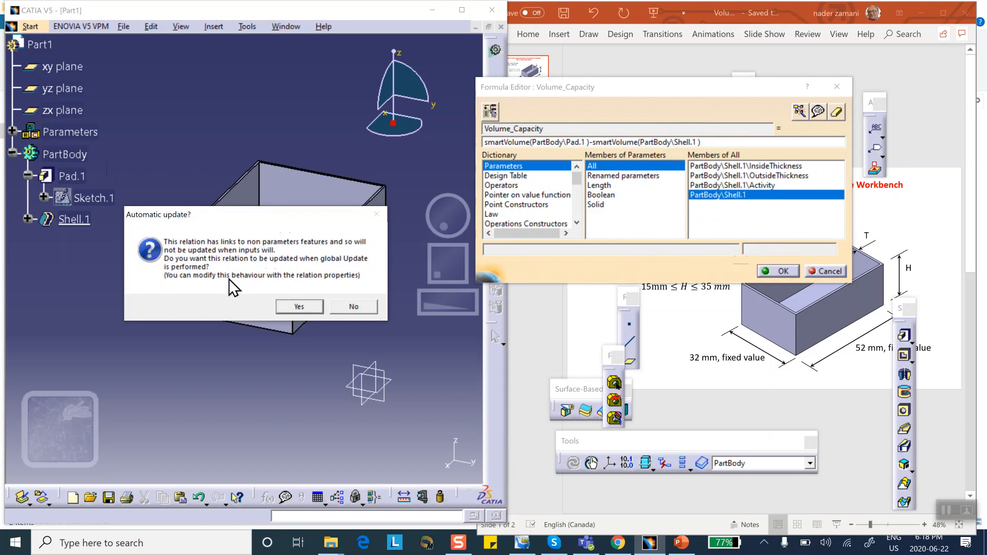
click(291, 307)
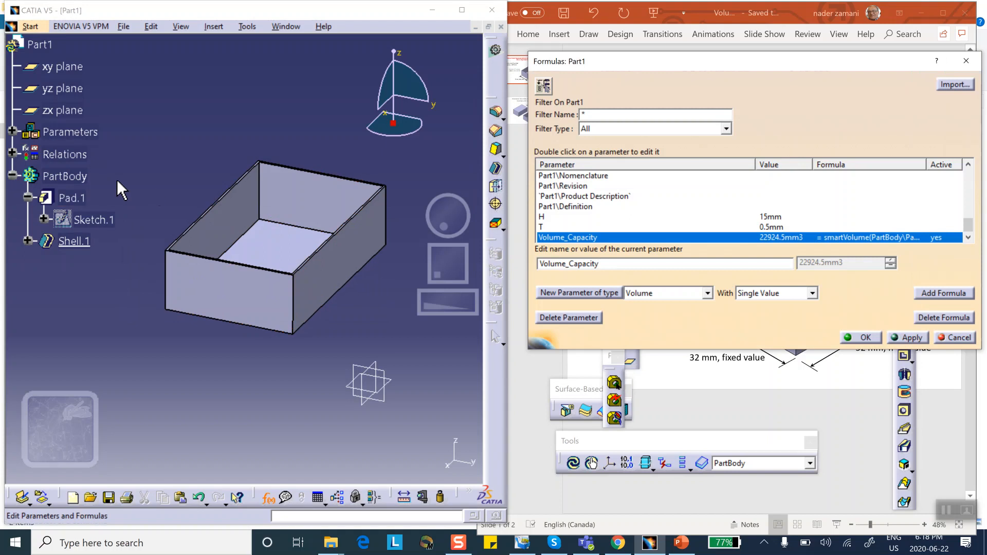
Expand the Parameters branch of the tree and examine the parameters of the shell, the pad and its 52 mm sketch length
click(12, 132)
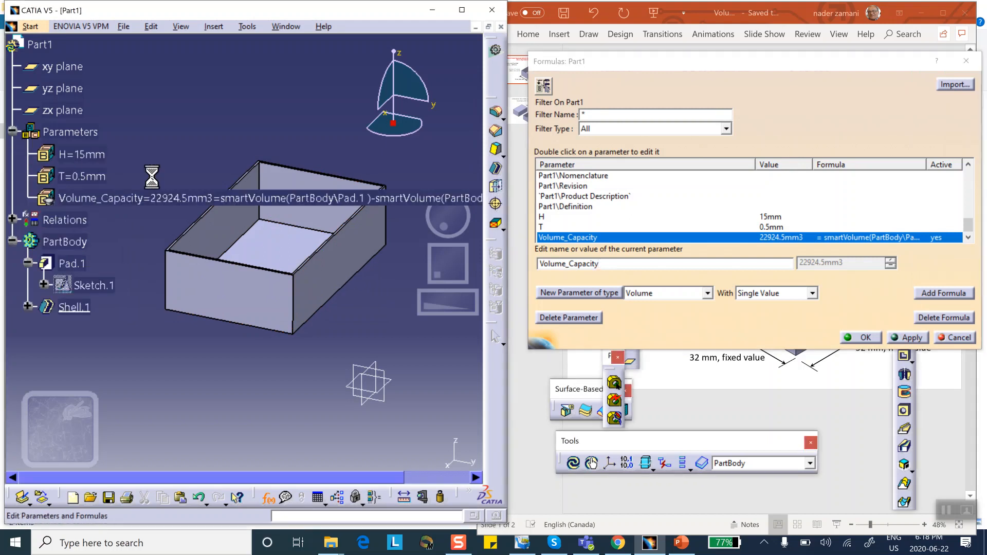
middle_drag(226, 271, 293, 341)
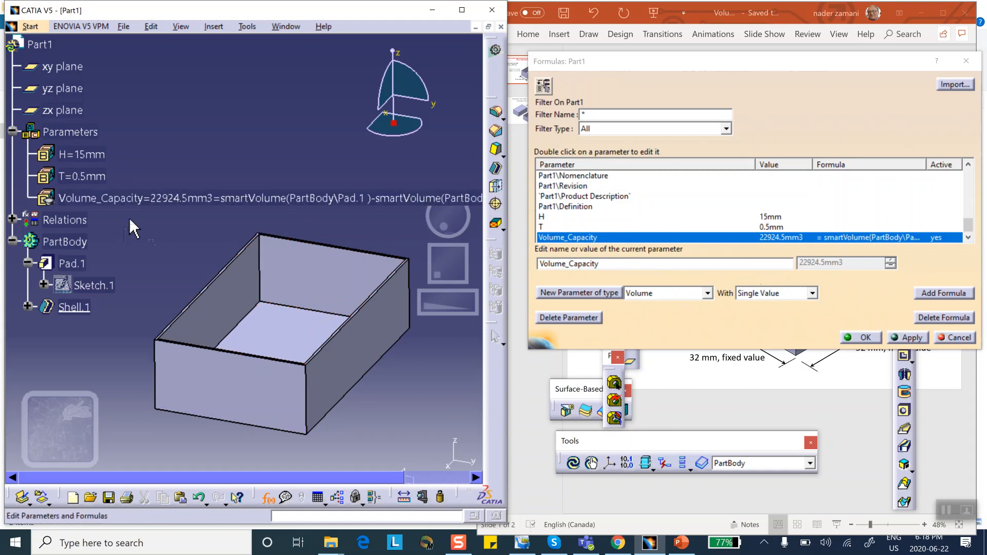
click(278, 318)
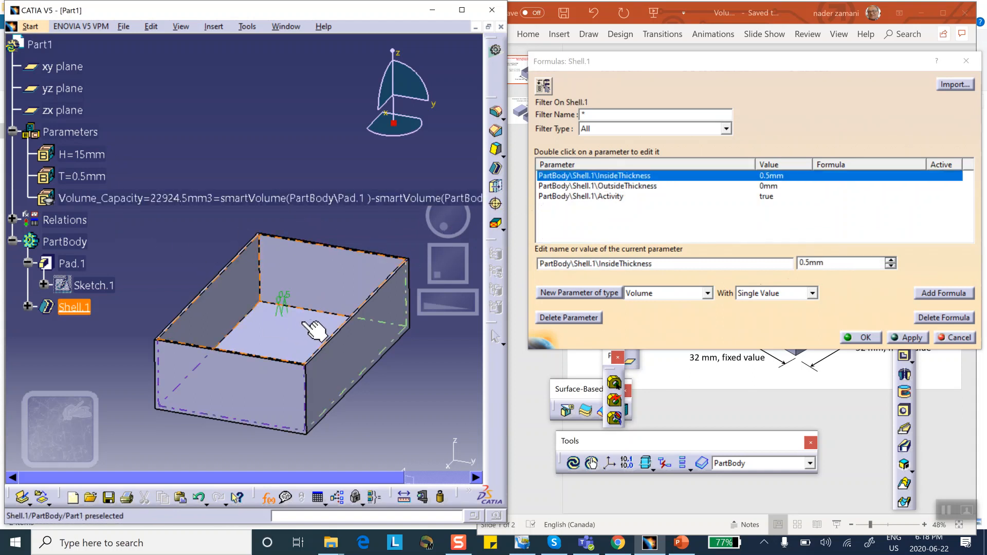
click(72, 263)
middle_drag(232, 264, 269, 291)
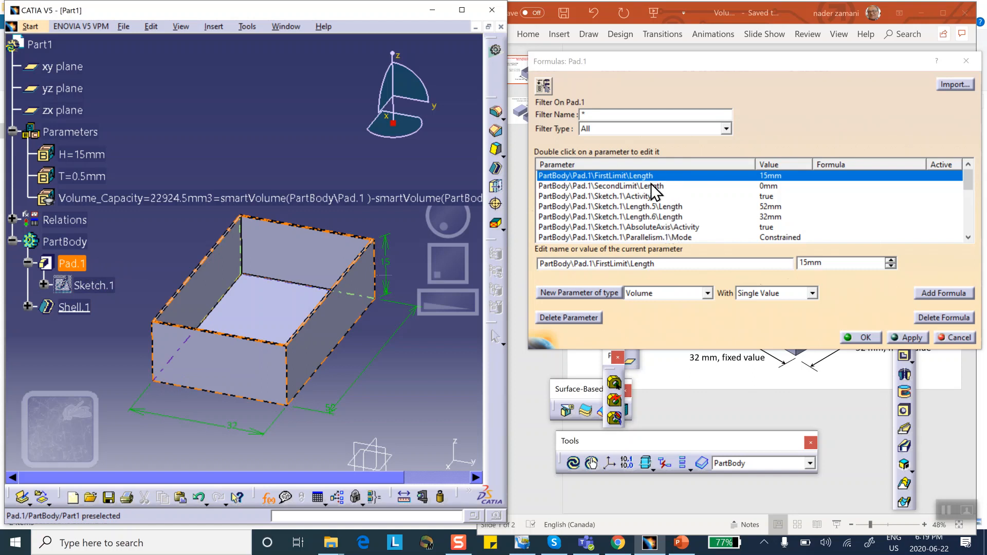
click(382, 357)
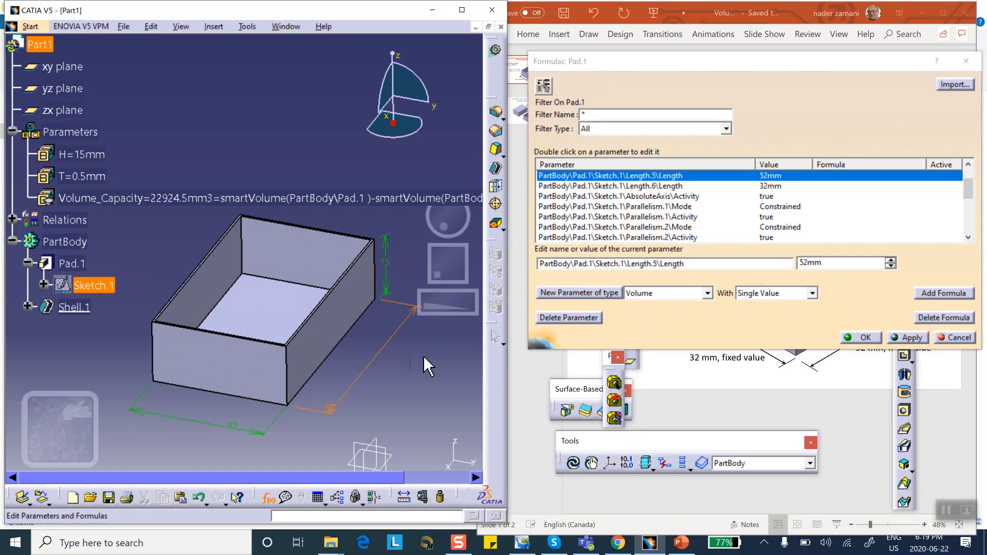
Link the pad's first limit length to the renamed parameter H with a formula and apply it
click(389, 267)
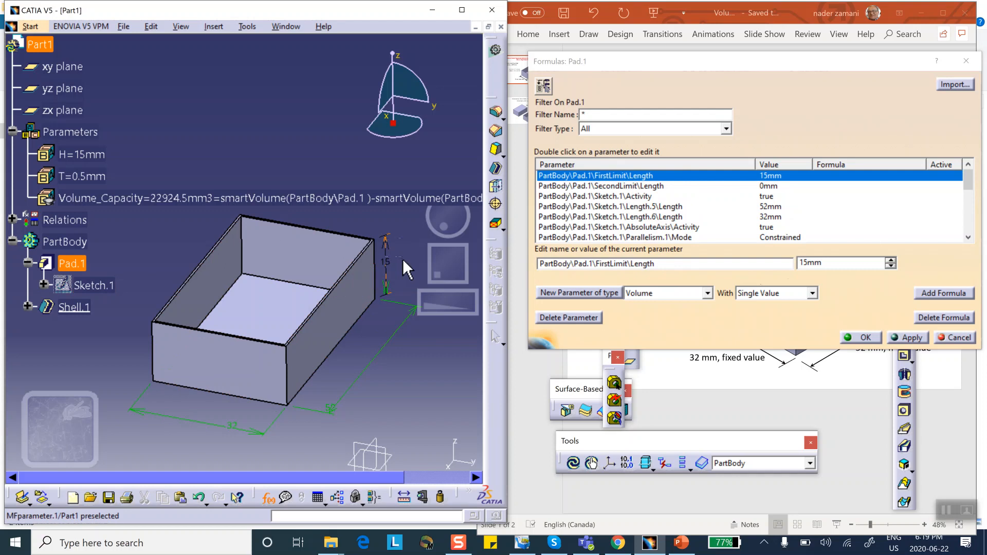
click(943, 293)
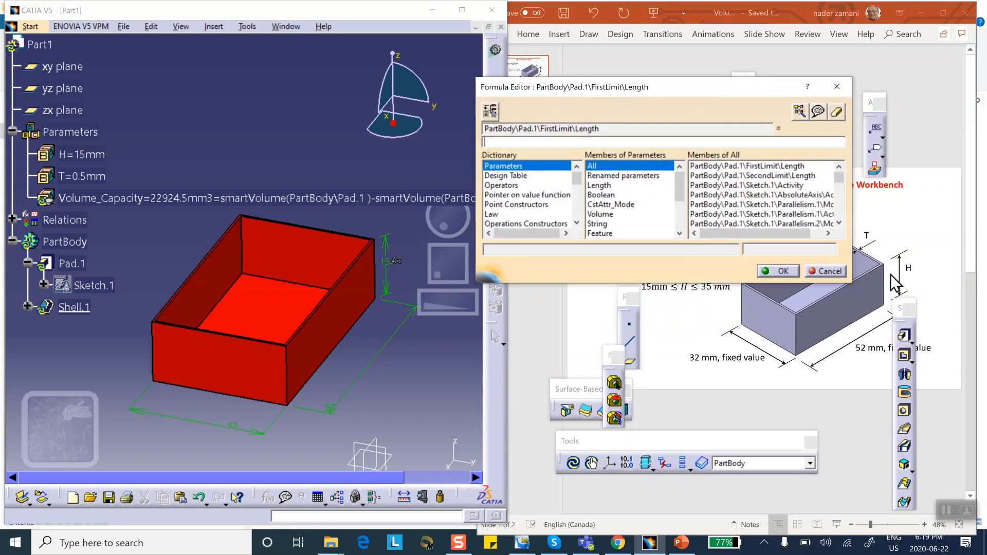
click(625, 176)
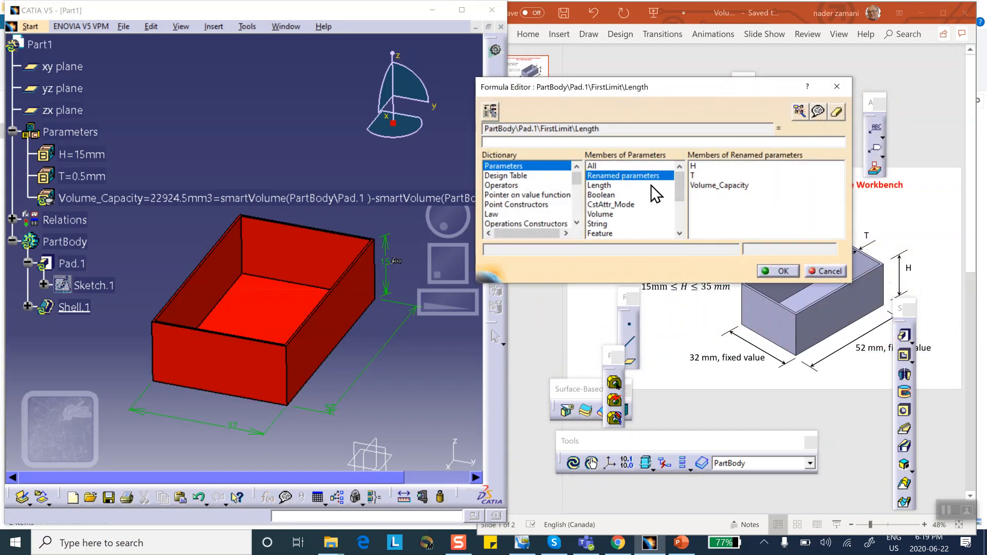
double_click(695, 165)
click(772, 265)
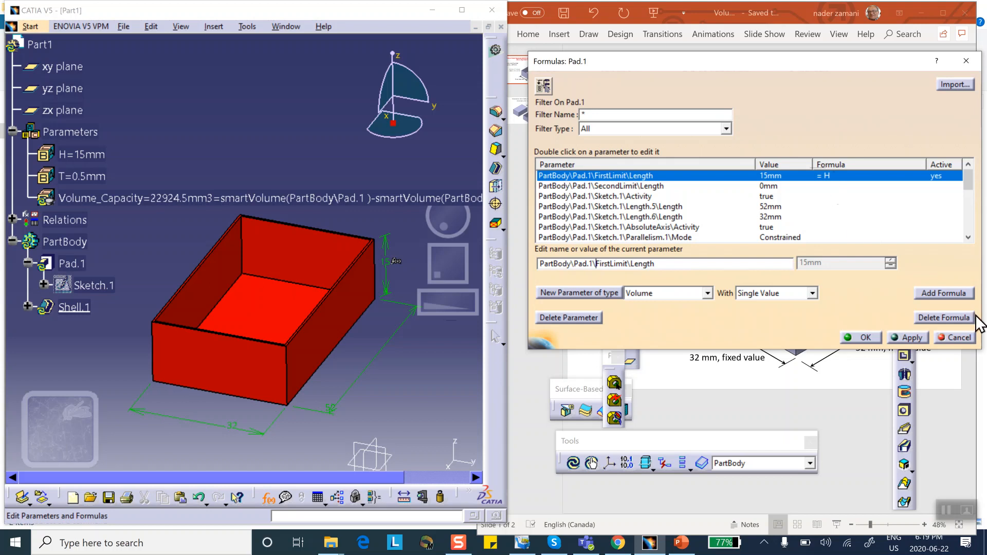
click(908, 336)
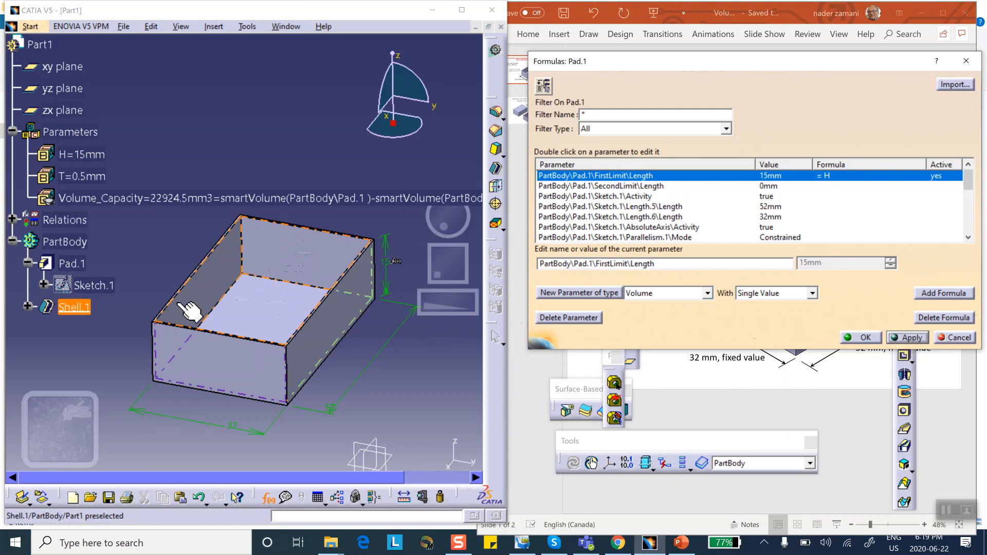
Link the shell's inside thickness to the renamed parameter T with a formula and apply it
click(74, 307)
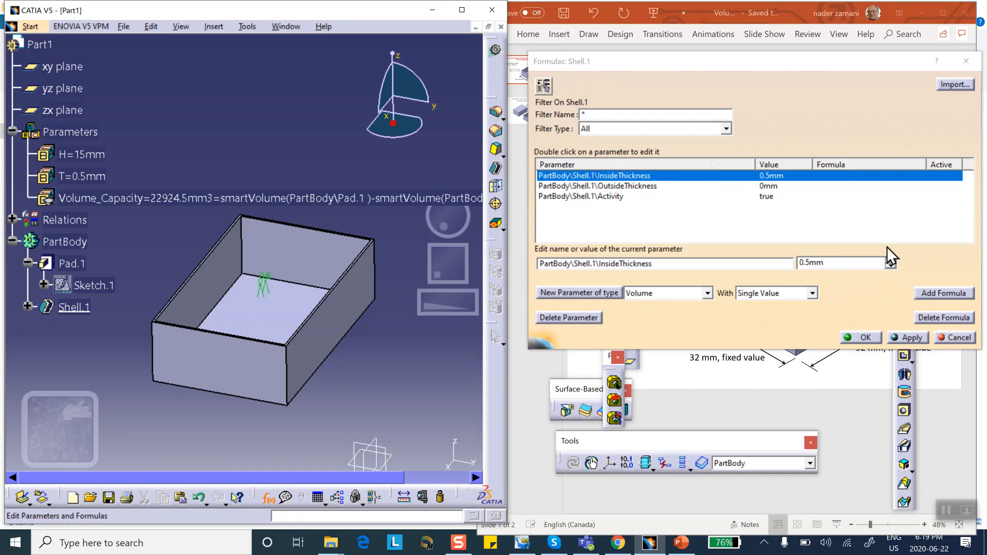
click(934, 293)
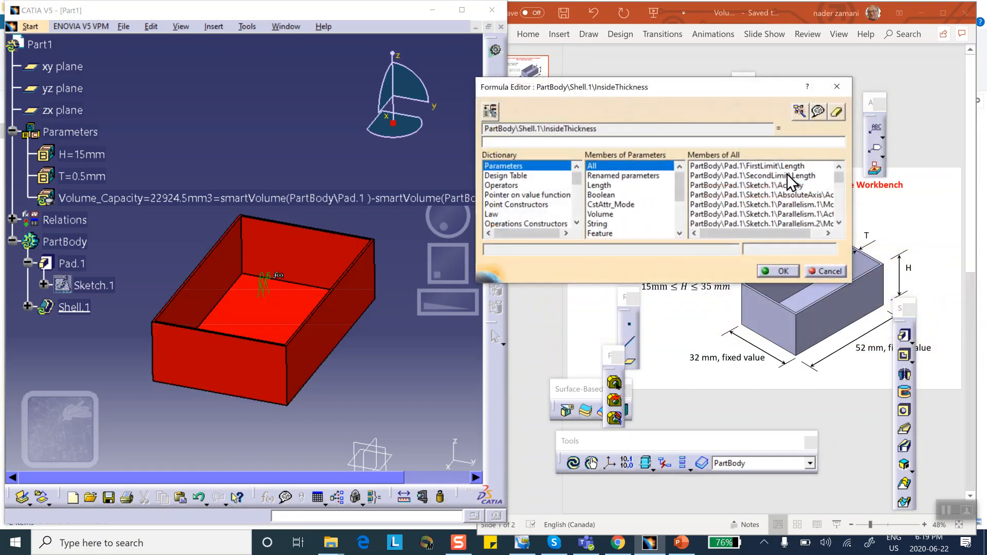
click(640, 177)
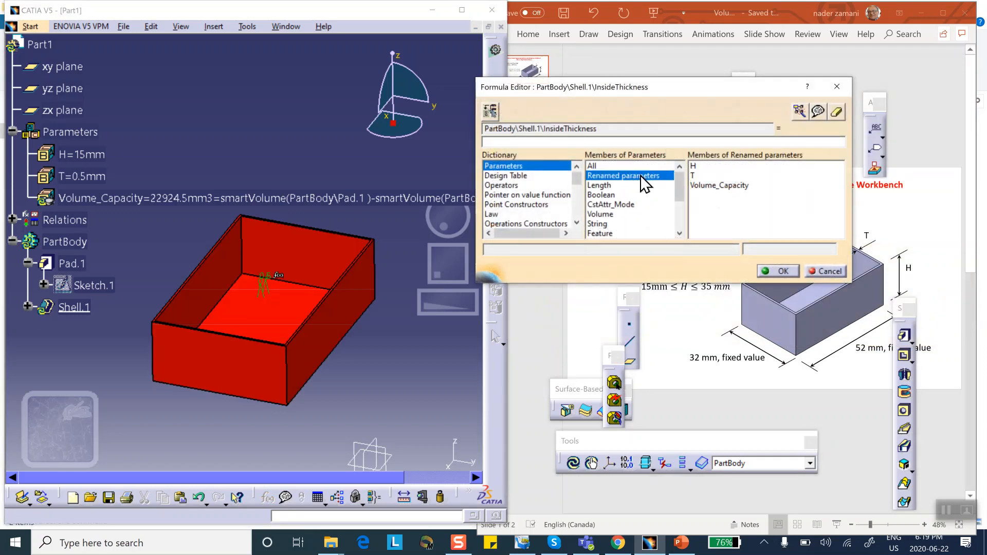
double_click(695, 176)
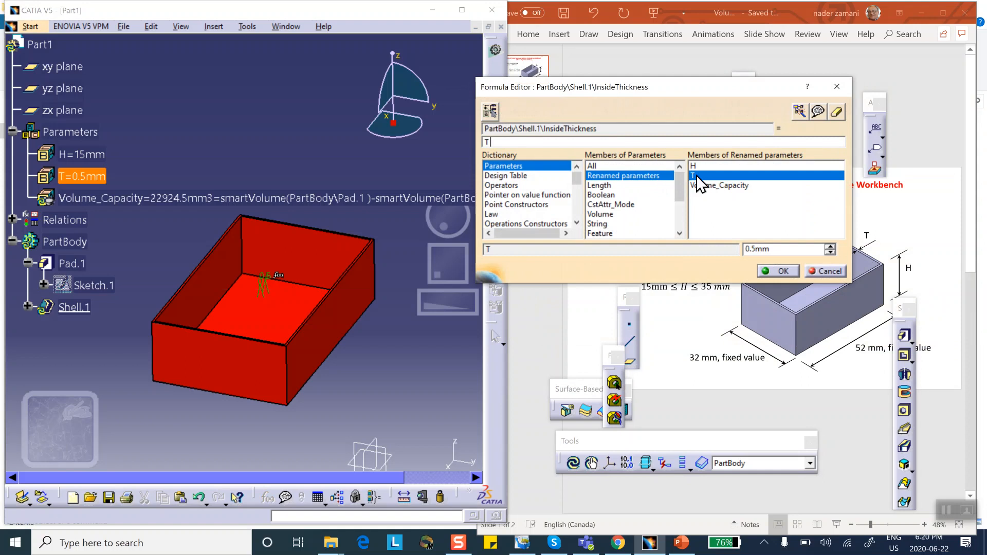
click(783, 269)
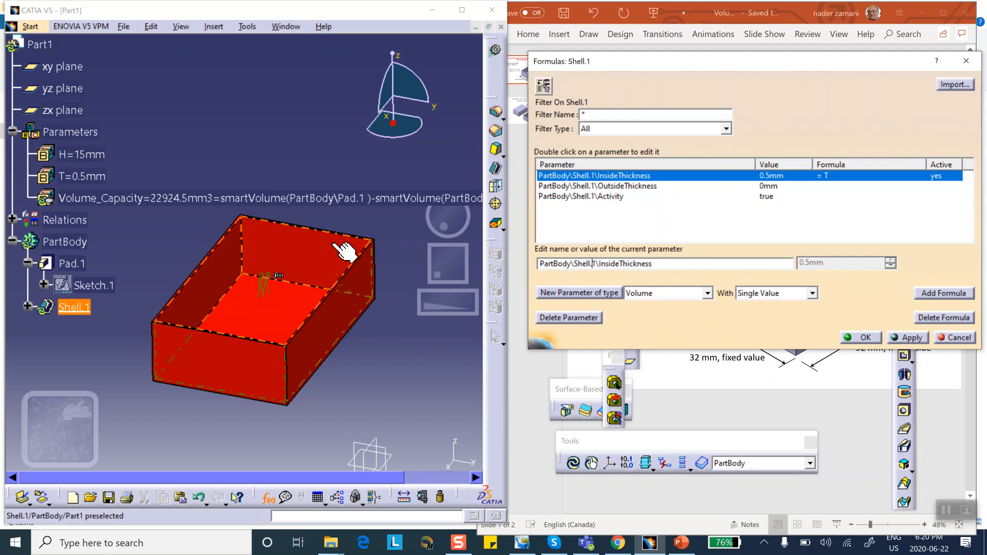
click(910, 337)
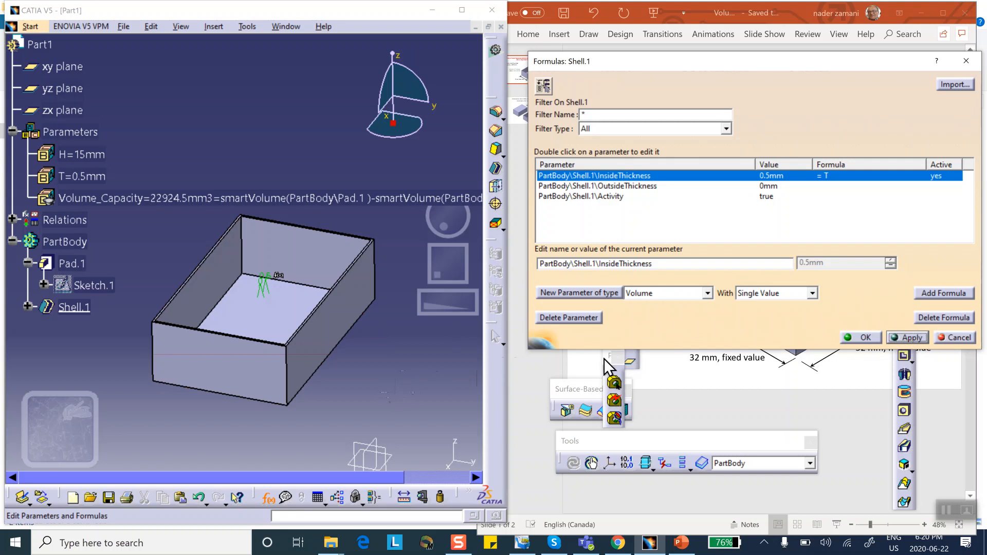
Accept the shell formula, maximize the part window and switch to the Product Engineering Optimizer workbench
click(863, 336)
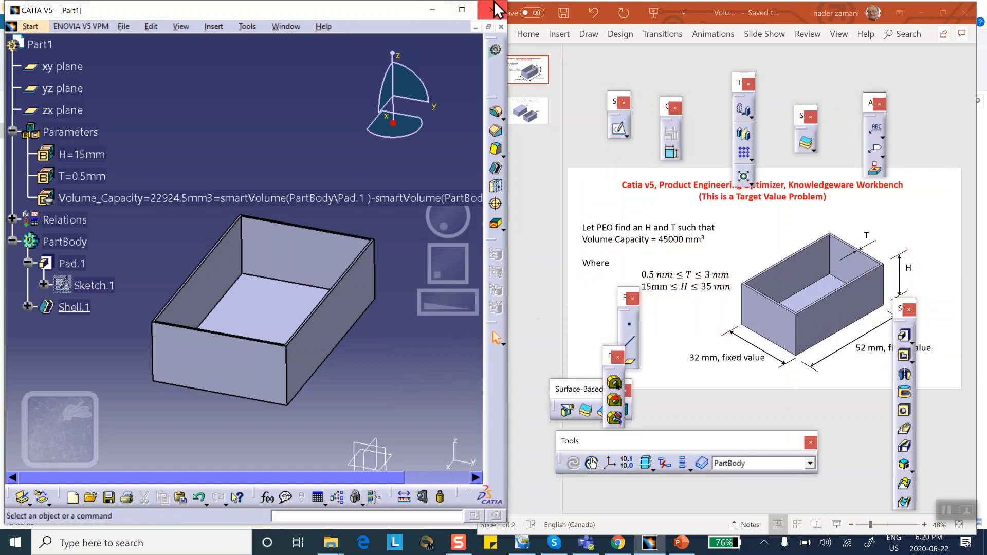
click(462, 10)
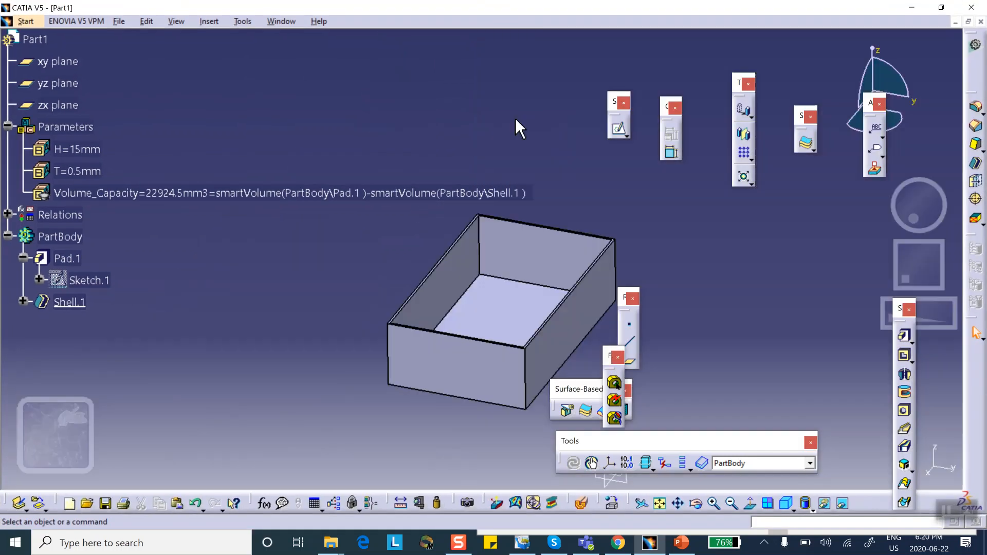
middle_drag(395, 319, 234, 340)
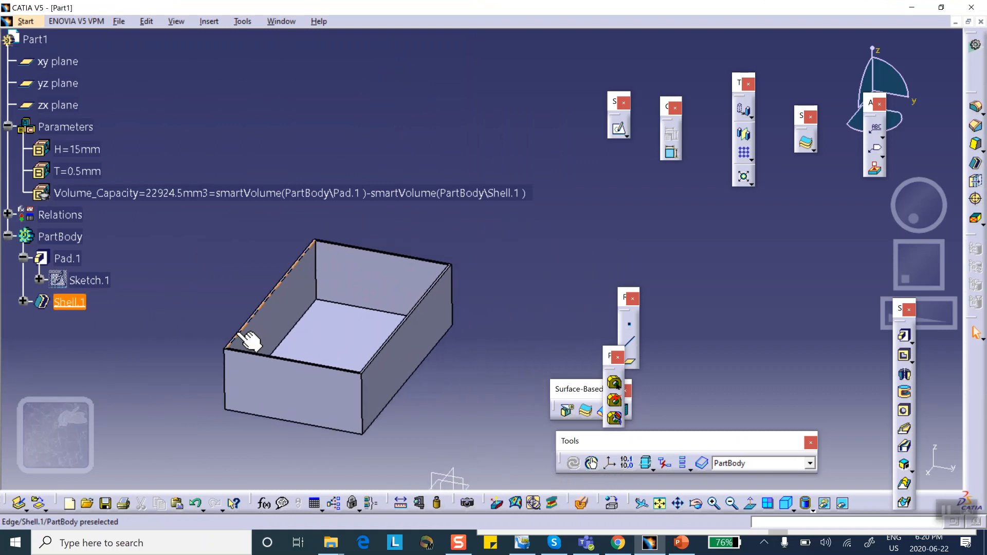
click(24, 21)
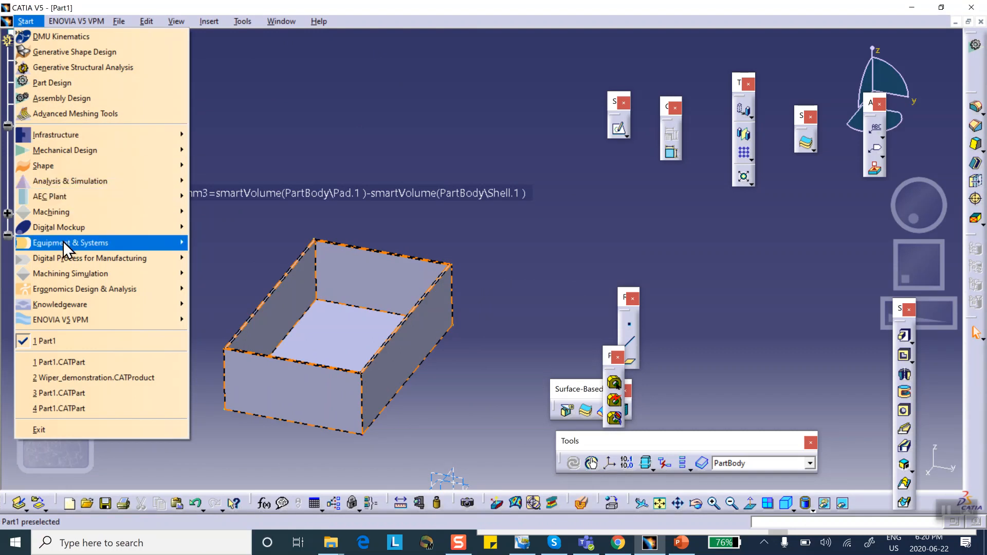
mouse_move(69, 298)
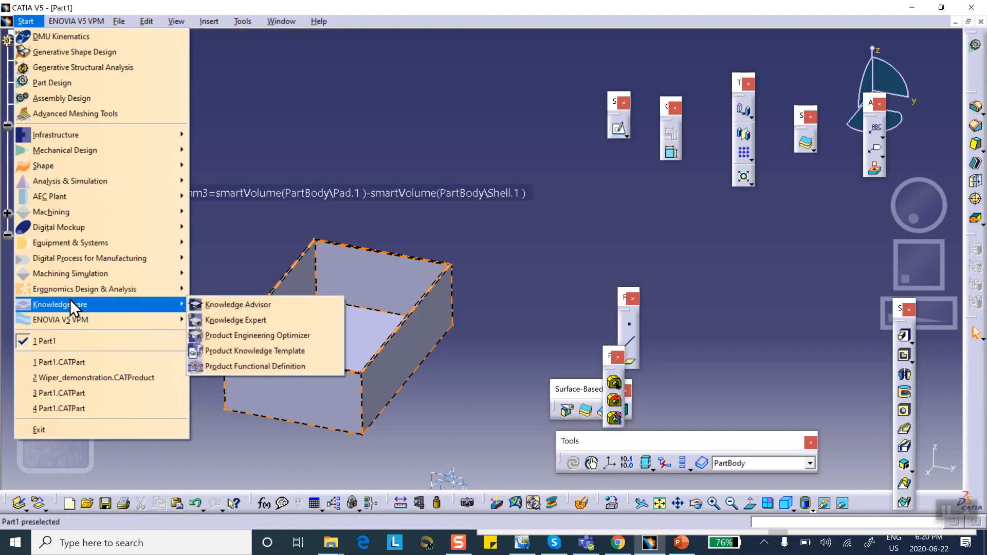
click(251, 338)
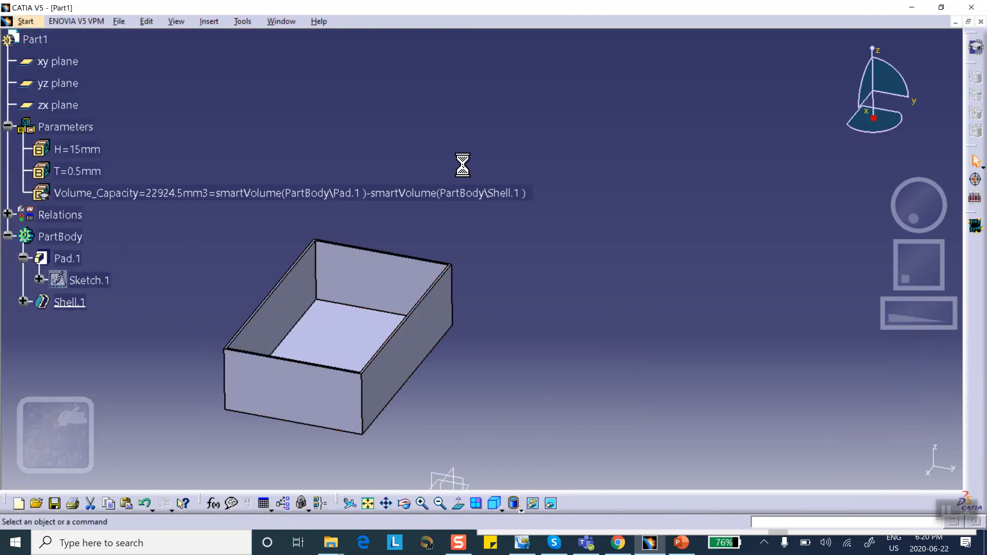
Start an optimization of type Target Value on the Volume_Capacity parameter with a target of 45000 mm³
click(976, 181)
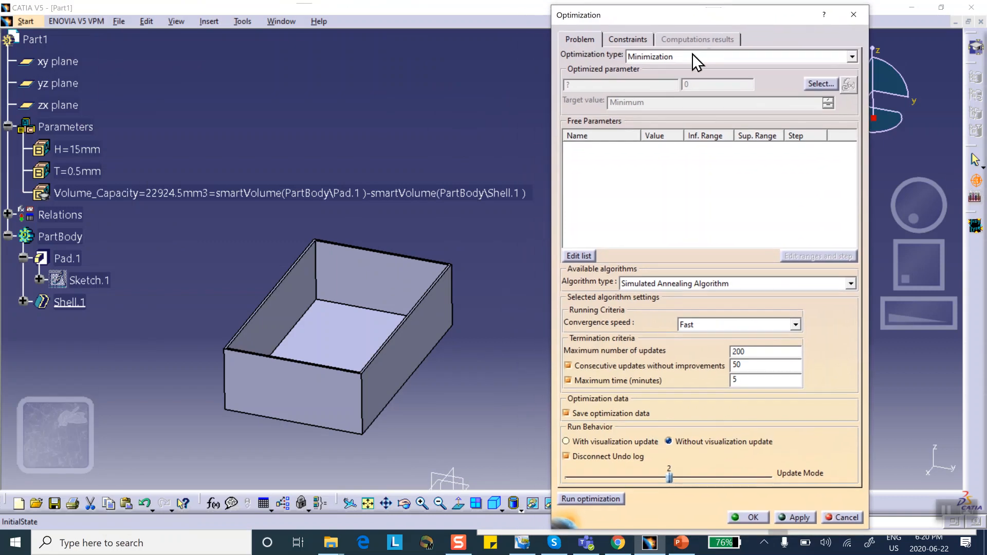
click(850, 56)
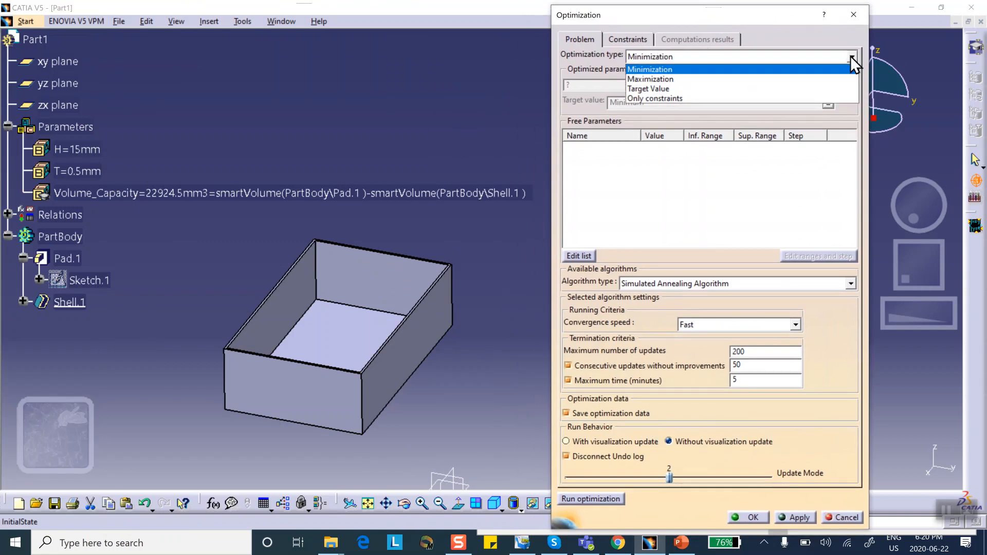
click(791, 89)
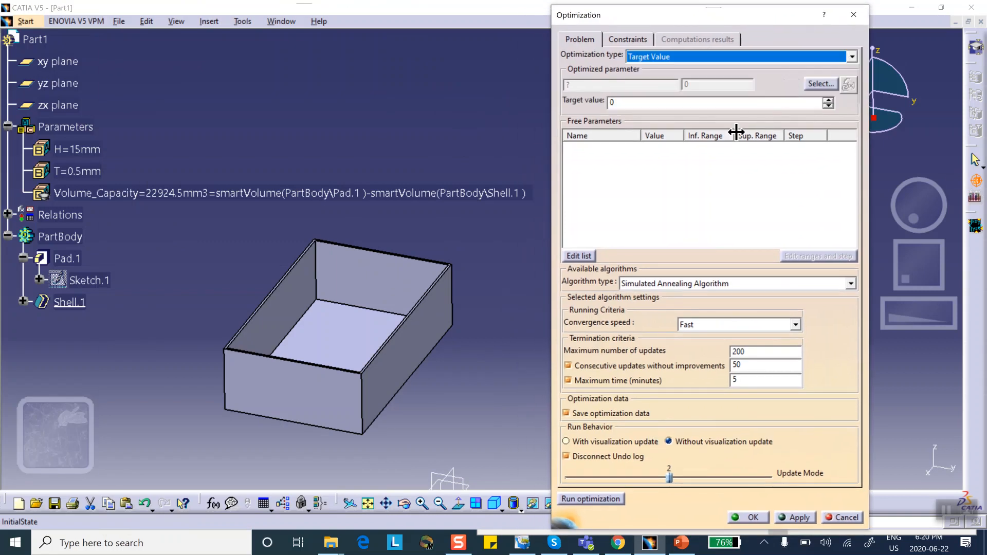
click(818, 83)
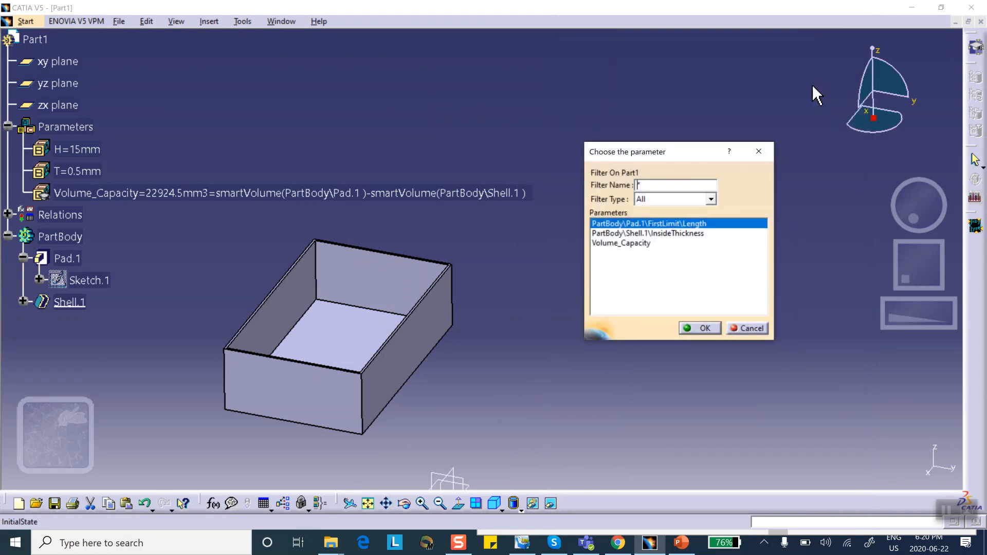
click(612, 243)
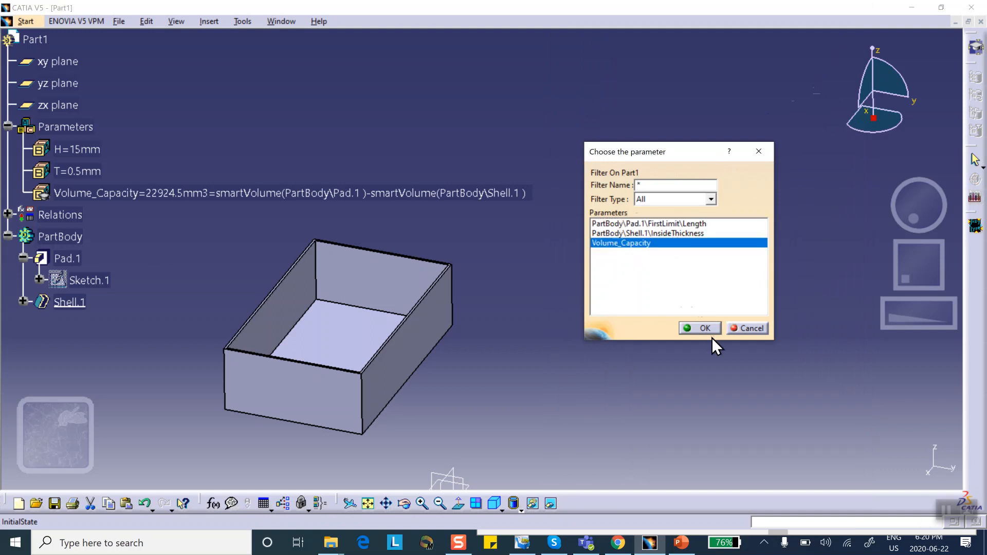
click(704, 329)
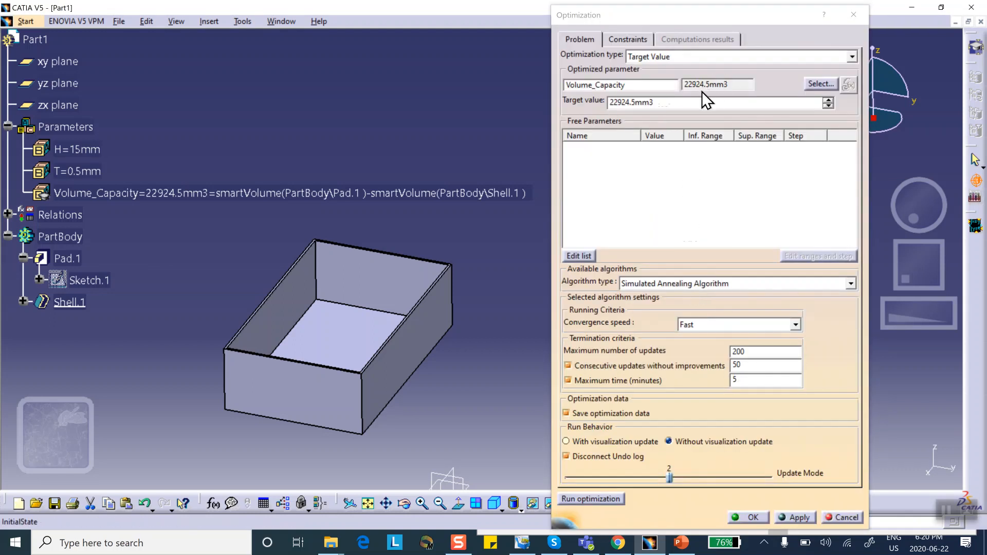
drag(663, 102, 579, 101)
text(45000)
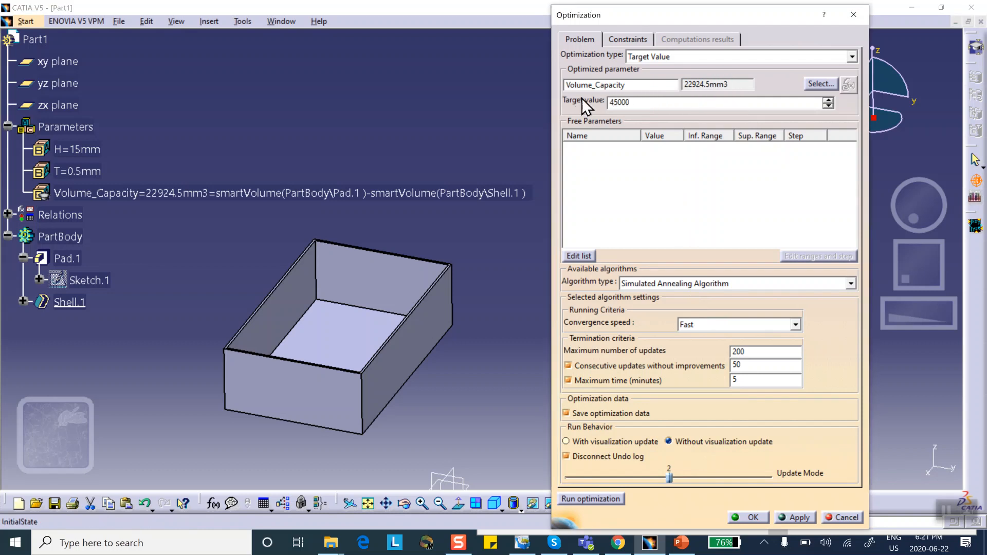
Add the parameters H and T to the optimization's free parameters
click(636, 175)
click(576, 256)
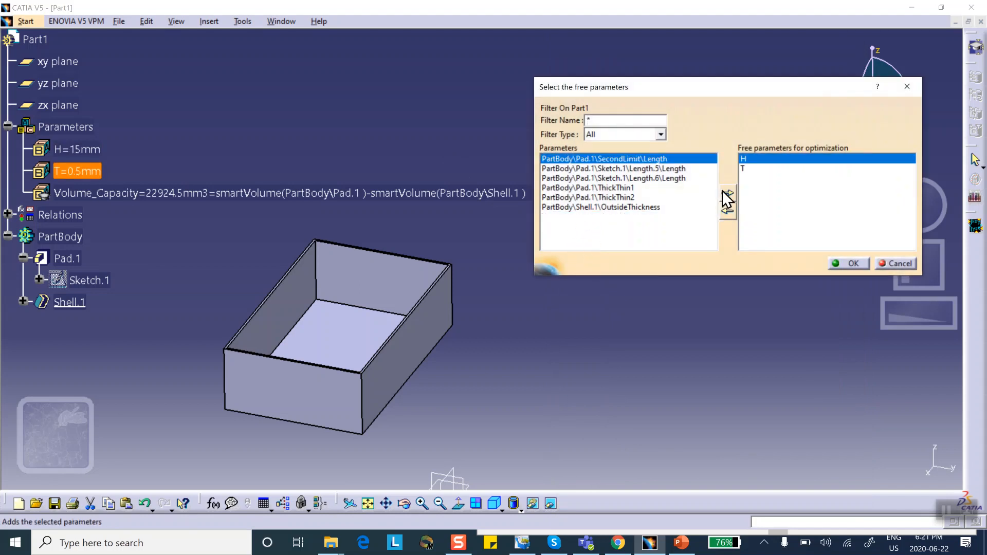
click(848, 263)
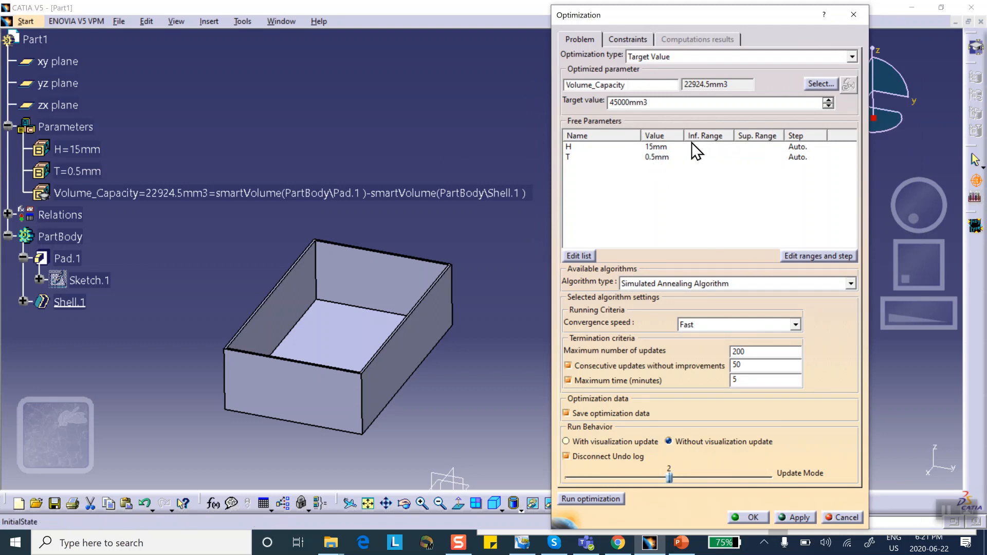
Limit the free parameter H to a range of 15 mm to 35 mm with a step of 1 mm
double_click(663, 146)
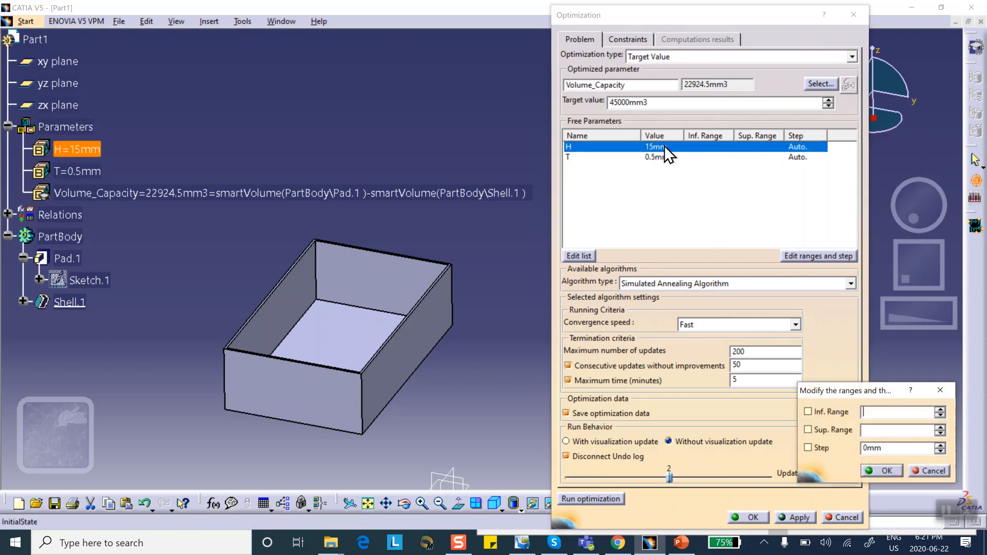
click(808, 411)
click(808, 429)
click(808, 448)
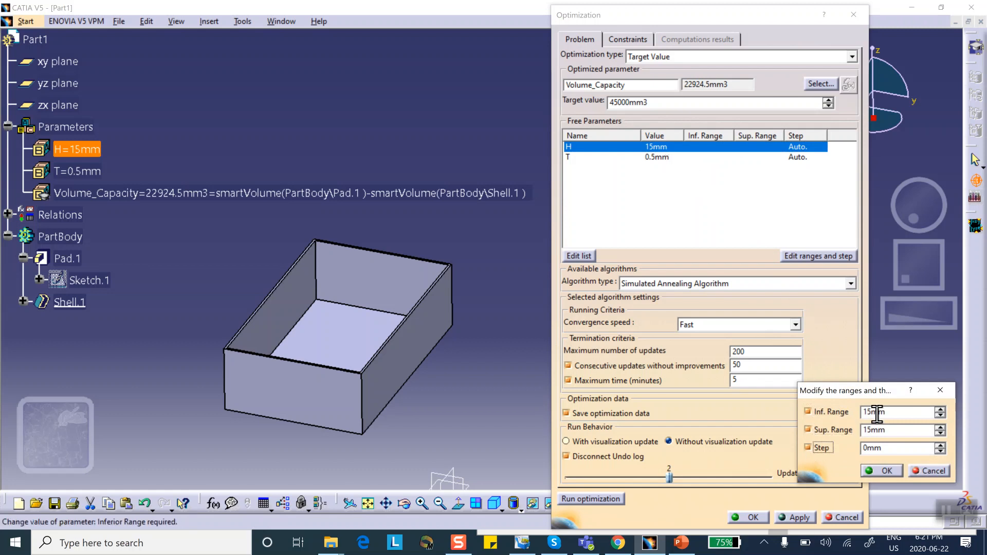
drag(872, 430, 851, 430)
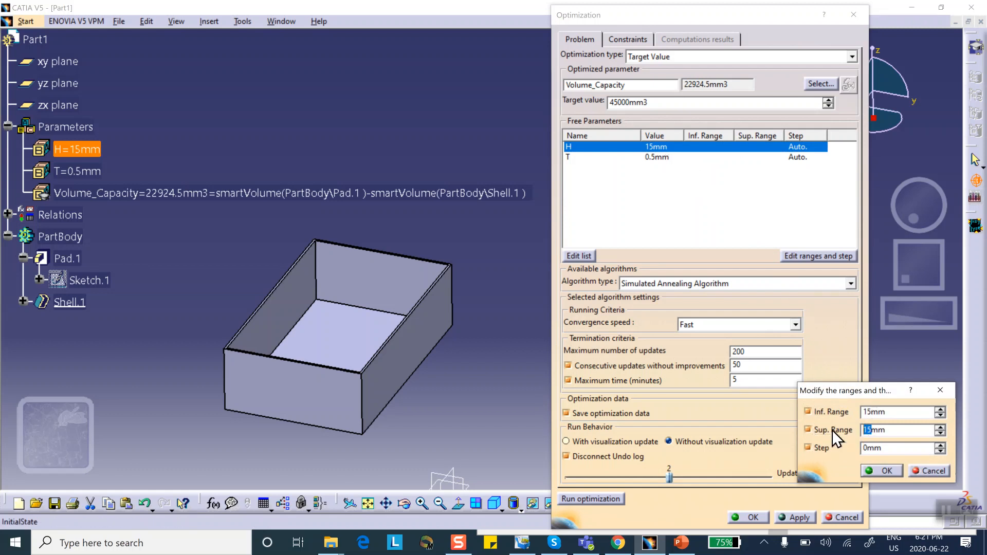
text(35)
click(866, 448)
text(1)
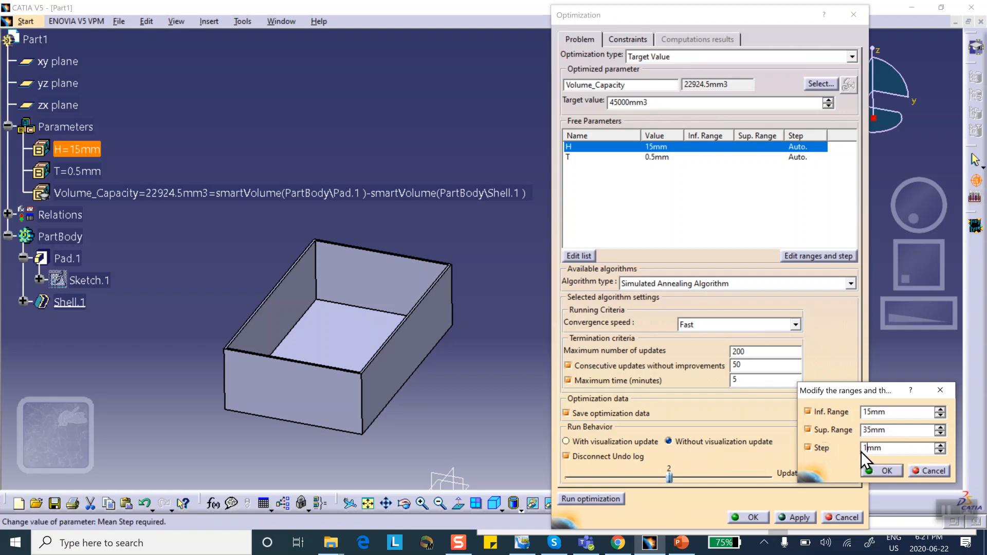
click(886, 471)
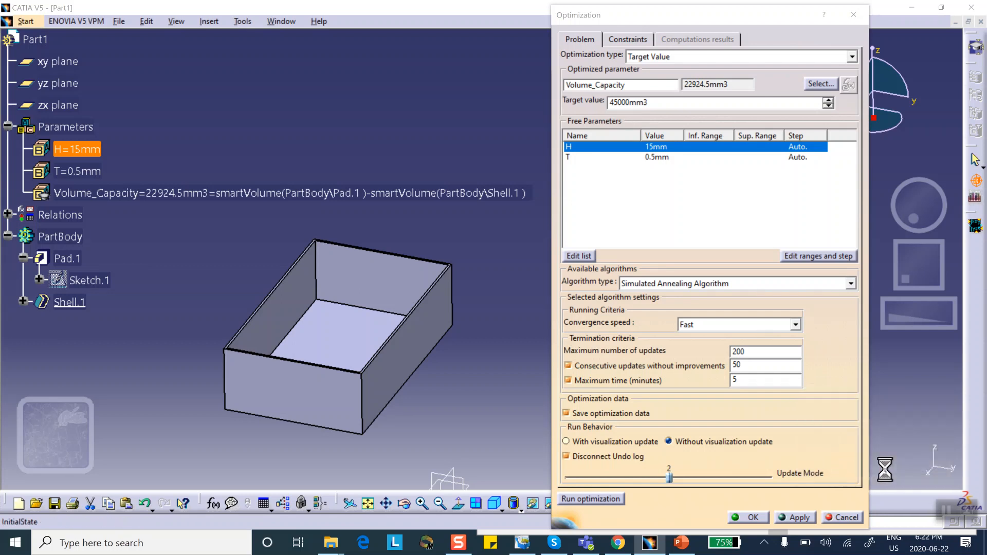
Check T's limits on the problem slide and set its range from 0.5 mm to 3 mm with a step of 0.1 mm
double_click(653, 156)
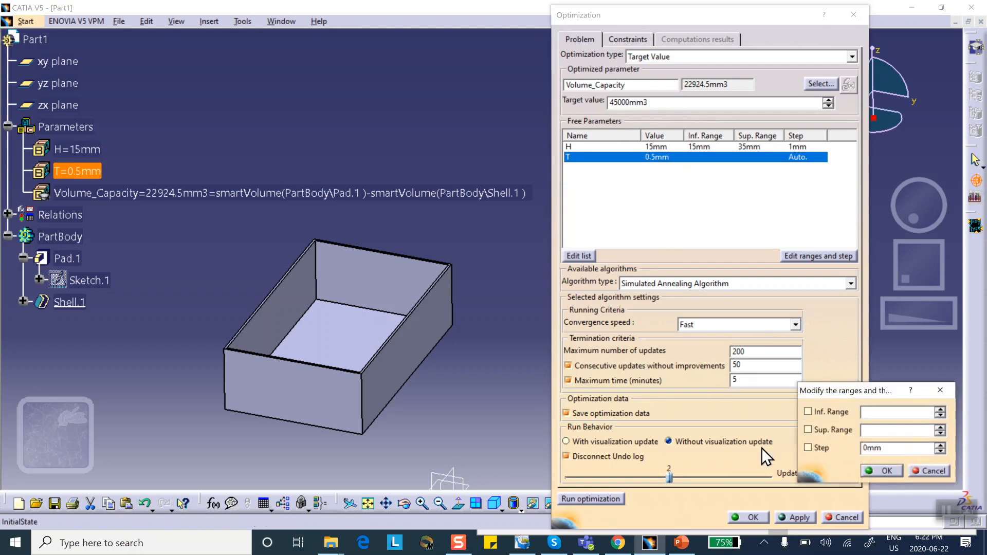
click(807, 411)
click(806, 430)
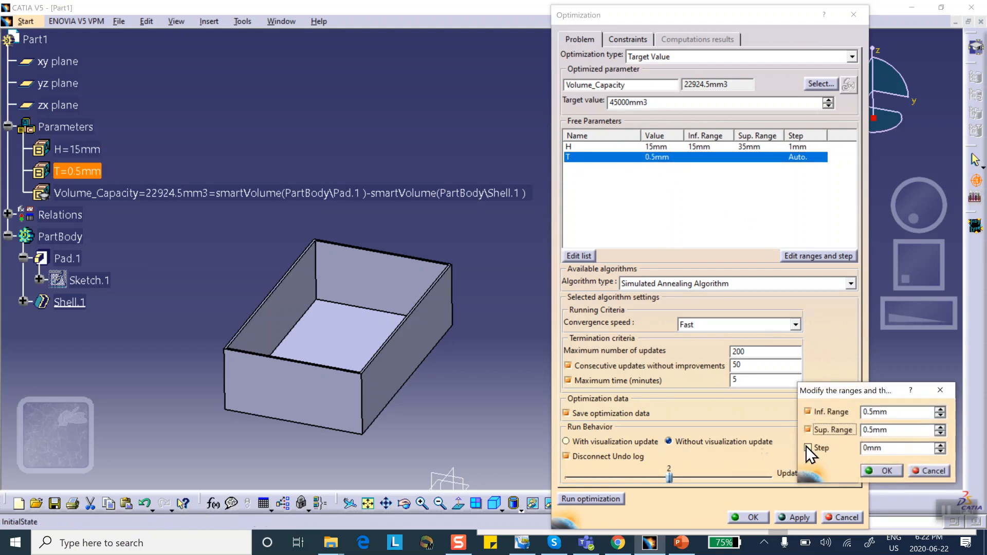
click(806, 447)
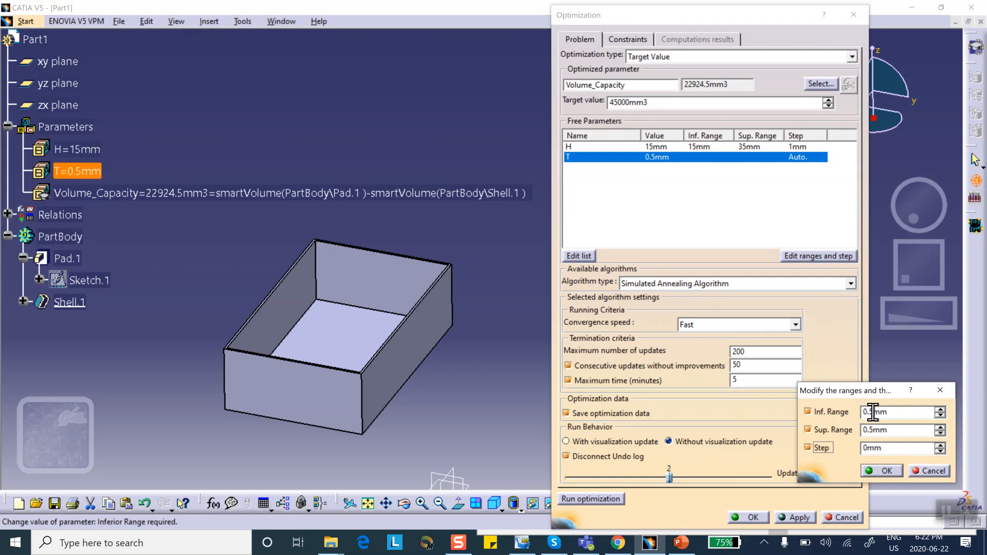
drag(872, 430, 847, 430)
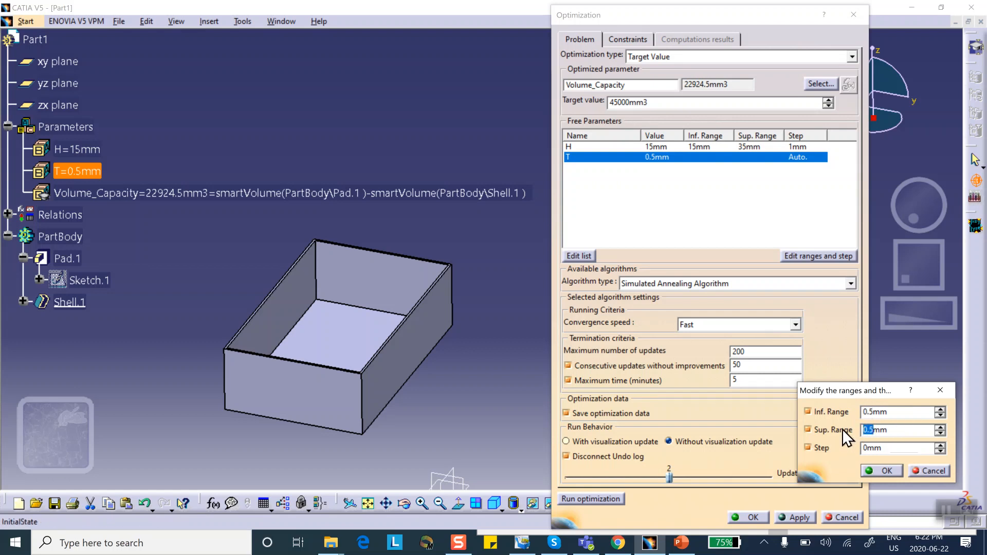
click(682, 543)
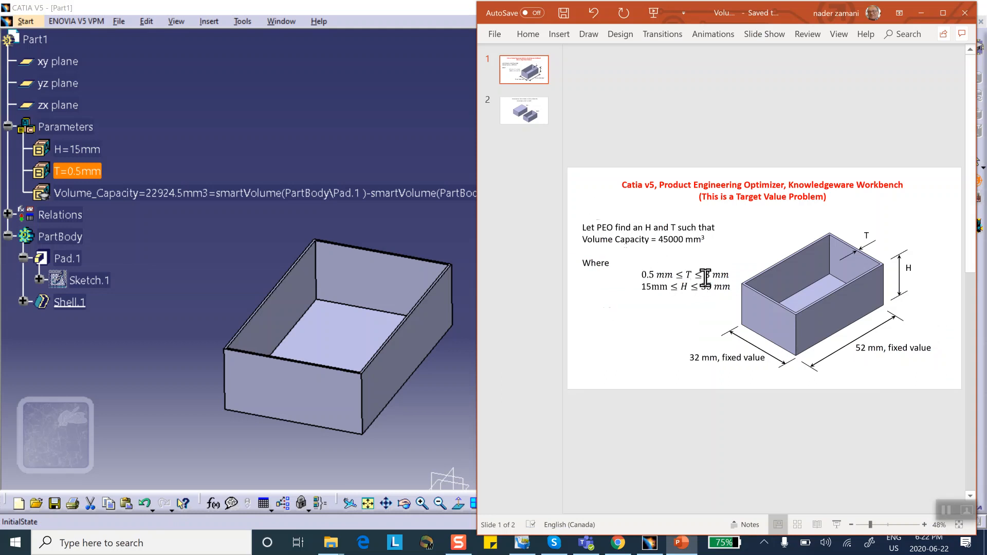
click(921, 12)
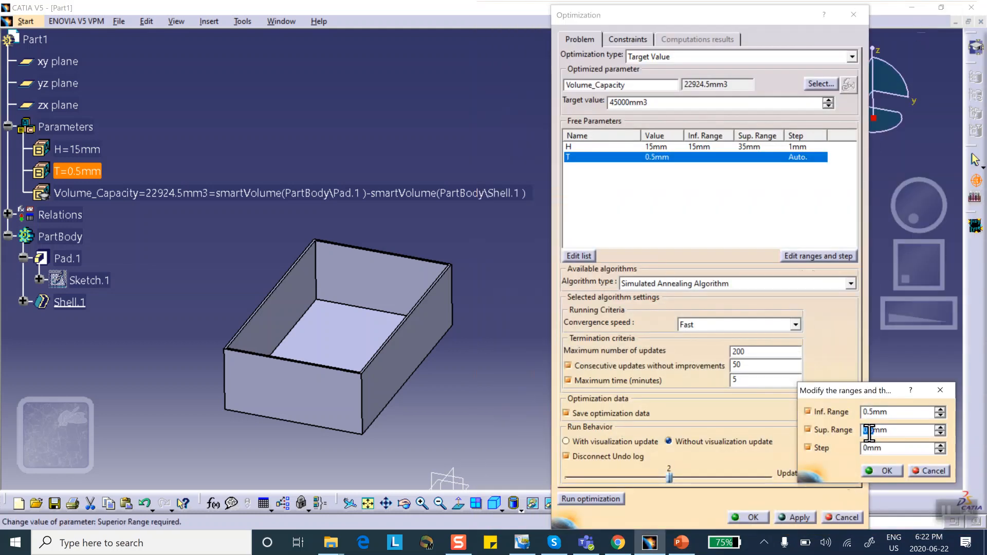
text(3)
key(Tab)
text(0.1)
click(881, 471)
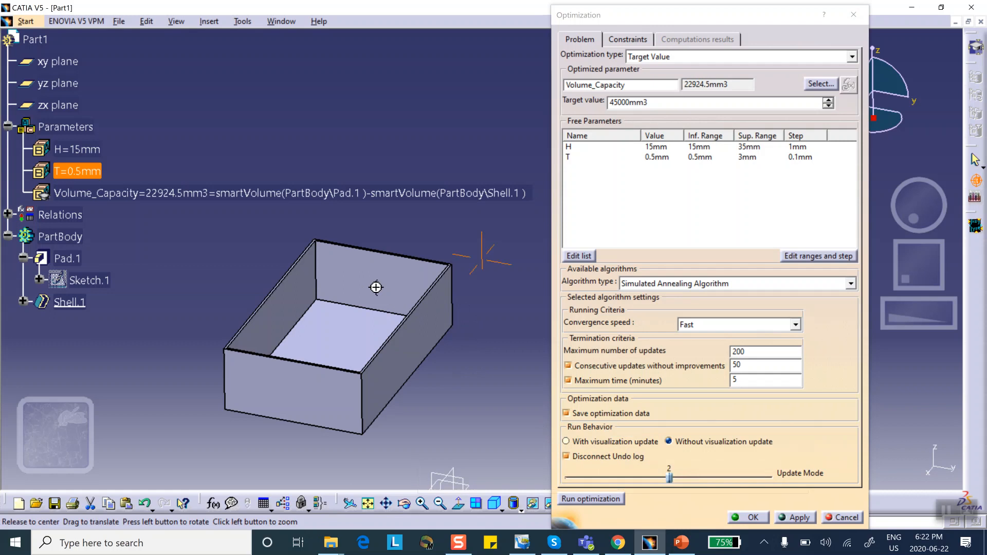
Set the optimization to run with visualization update and check its constraints settings
middle_drag(379, 284, 345, 393)
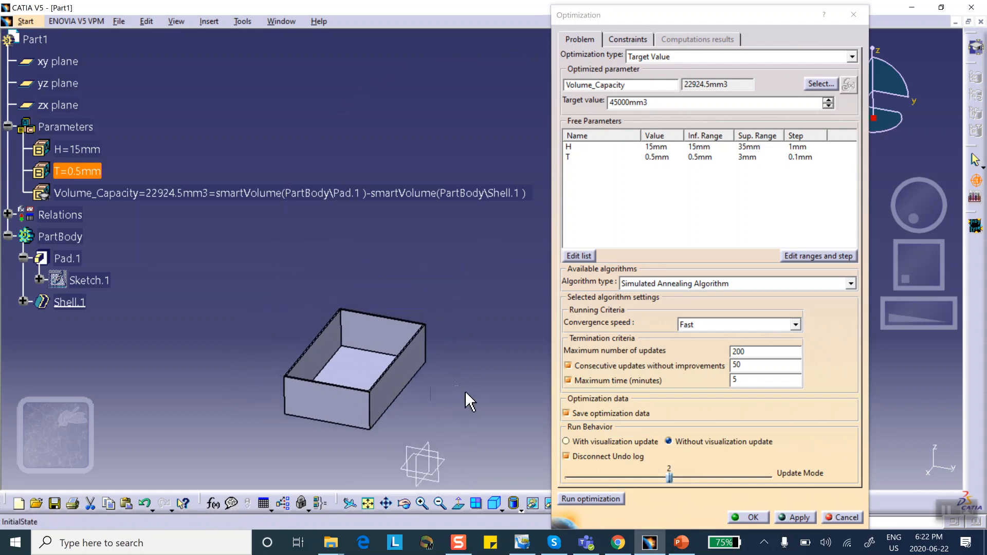
click(566, 442)
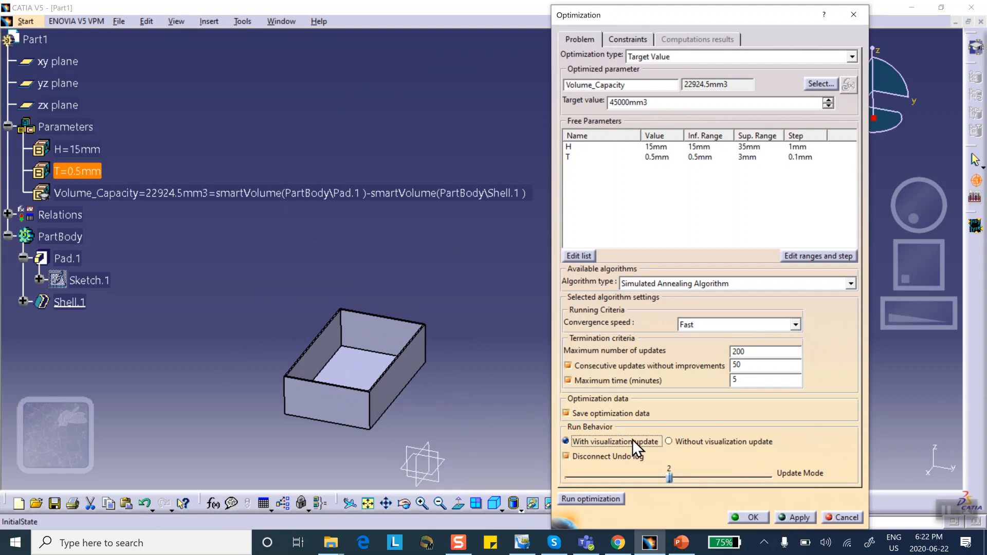
click(618, 37)
click(577, 38)
Expand the Relations branch of the tree to examine the formulas and the optimization, and collapse it again
click(8, 214)
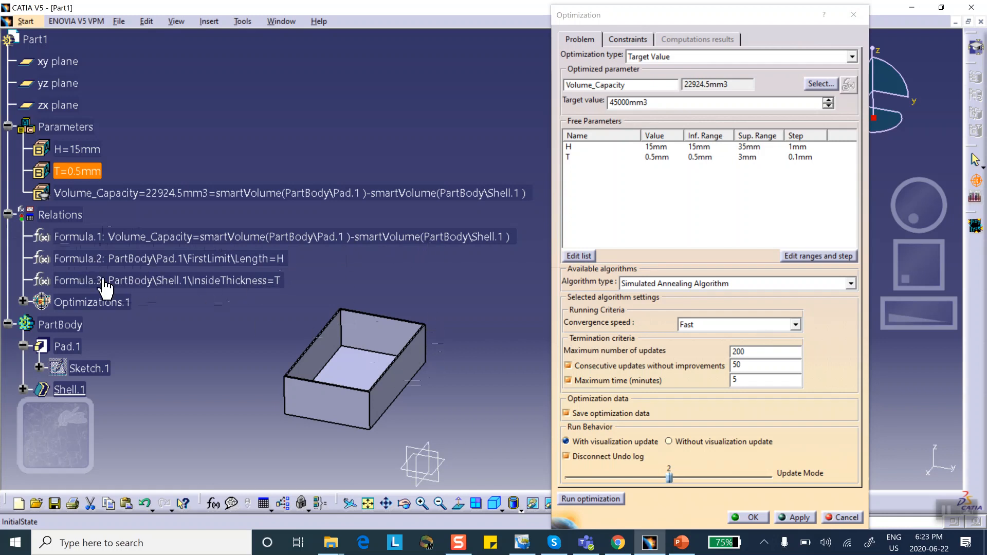
click(8, 214)
click(7, 214)
click(23, 300)
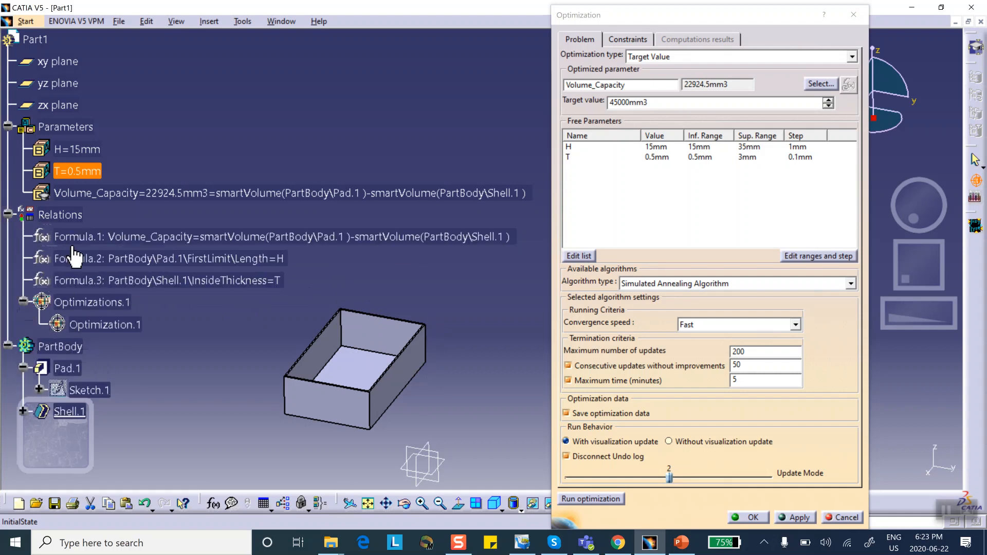
click(8, 214)
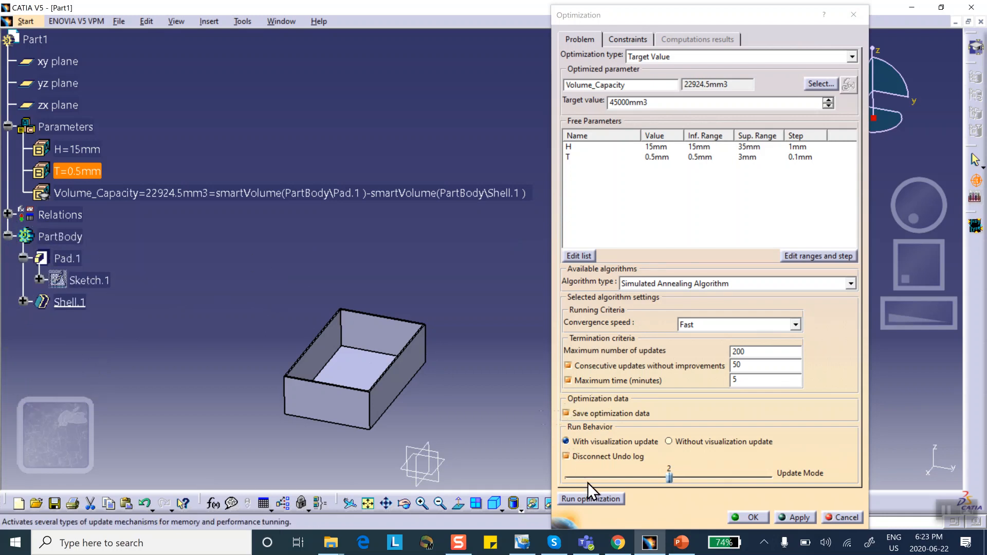
Run the optimization, saving its data as the Excel worksheet target-problem-results in the June_22_2020 folder
click(587, 498)
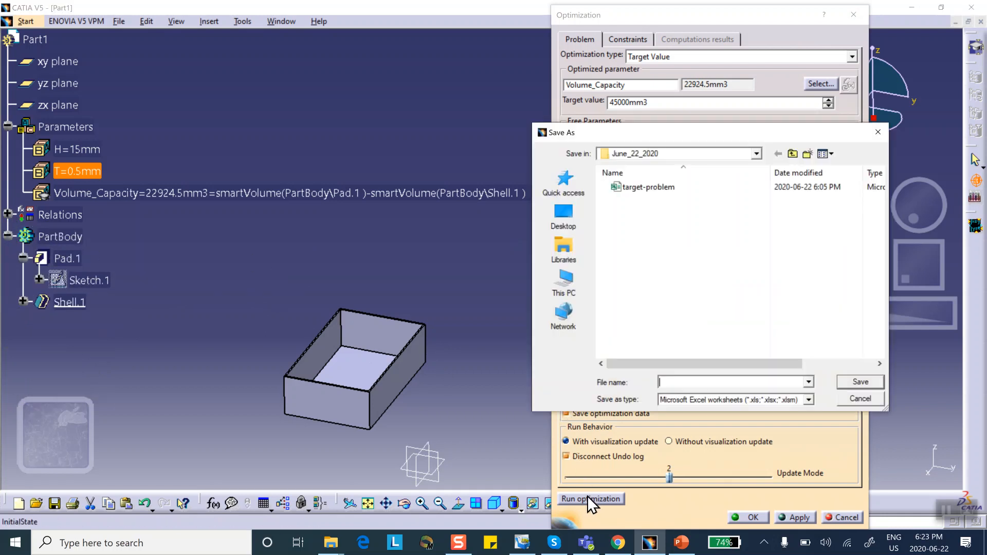
click(655, 187)
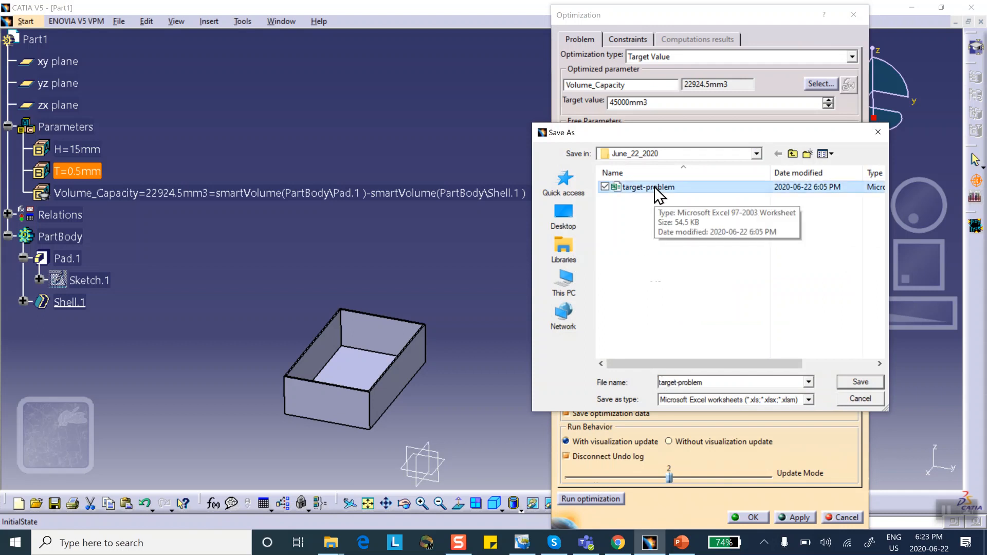
click(707, 384)
click(708, 385)
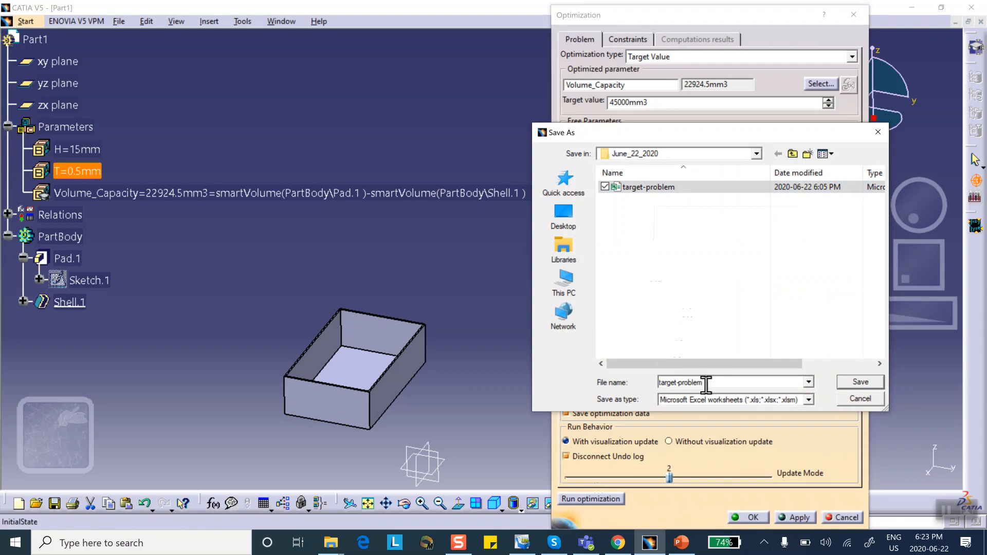
text(-results)
click(853, 382)
key(Return)
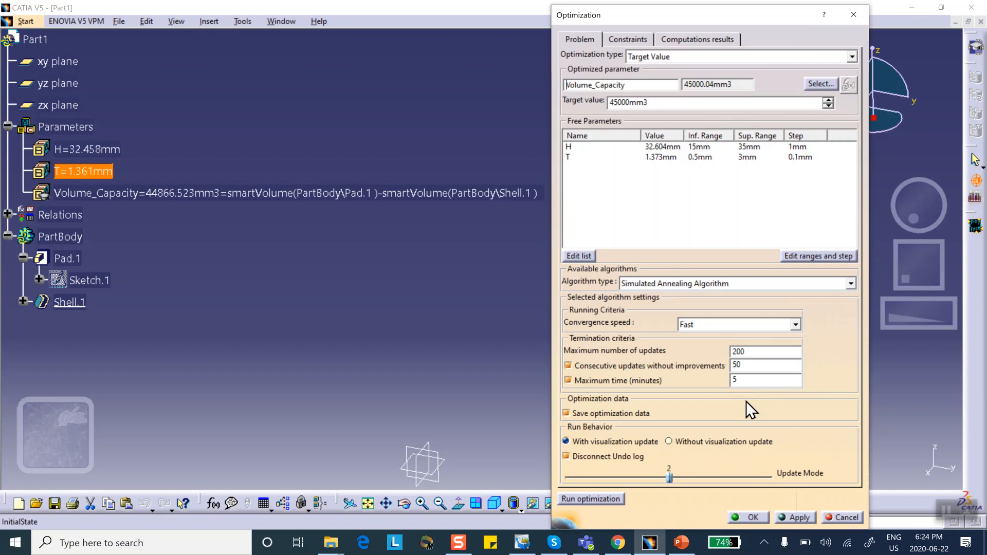
click(264, 256)
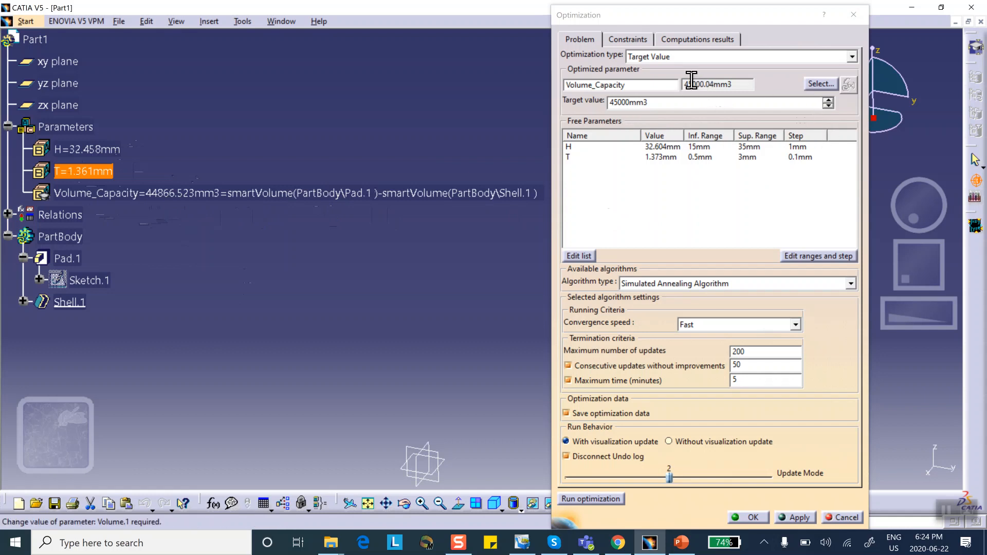
View the computation results with only all constraints satisfied, and return the display filter to all results
click(686, 39)
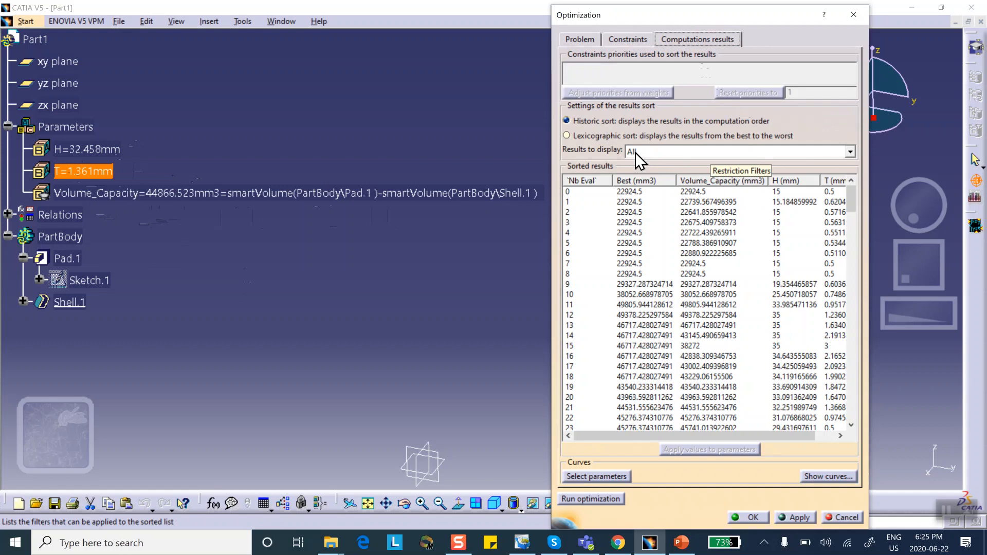
click(850, 152)
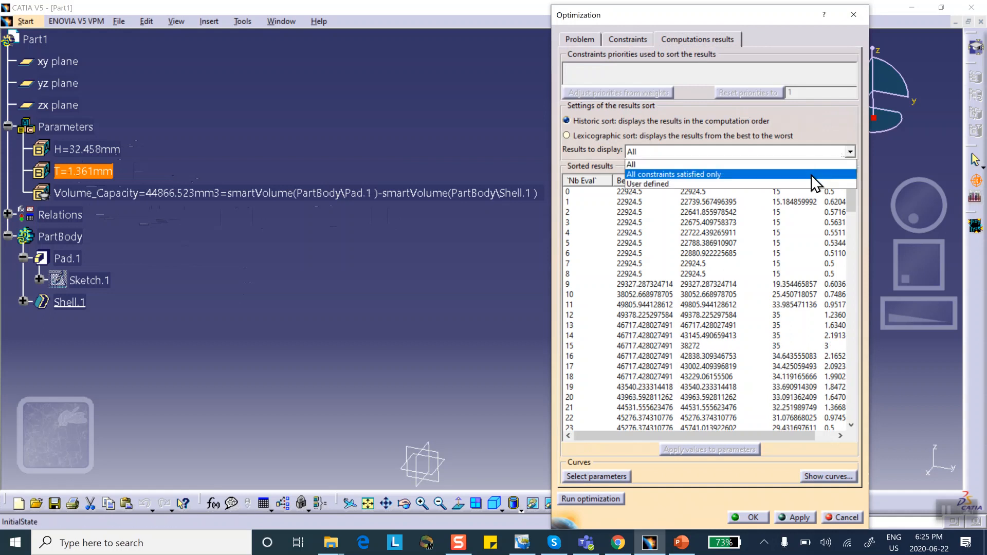
click(810, 174)
click(838, 152)
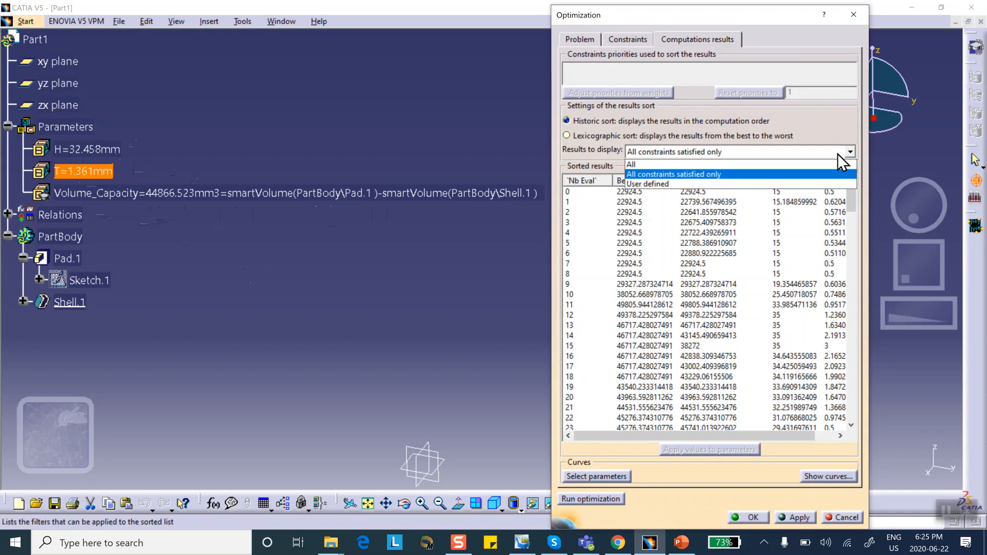
click(791, 161)
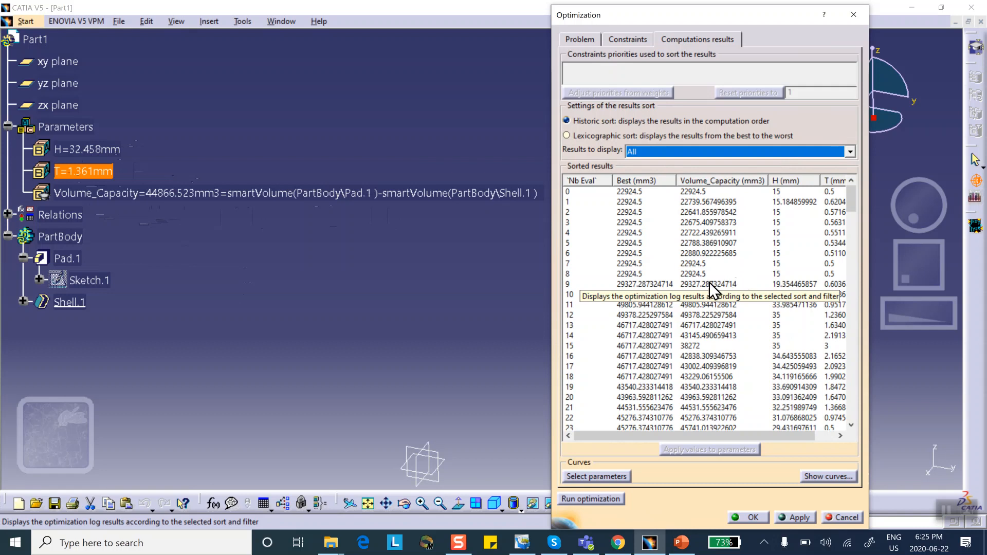
Examine how the best Volume_Capacity, H and T evolve through the sorted results down to the last evaluation
scroll(700, 282, down, 3)
scroll(698, 280, down, 15)
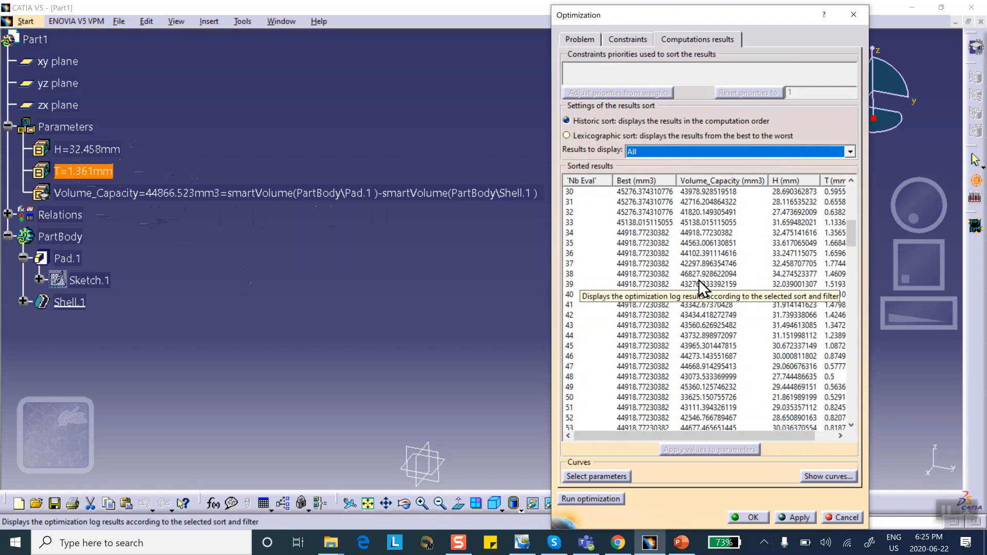
scroll(698, 280, down, 6)
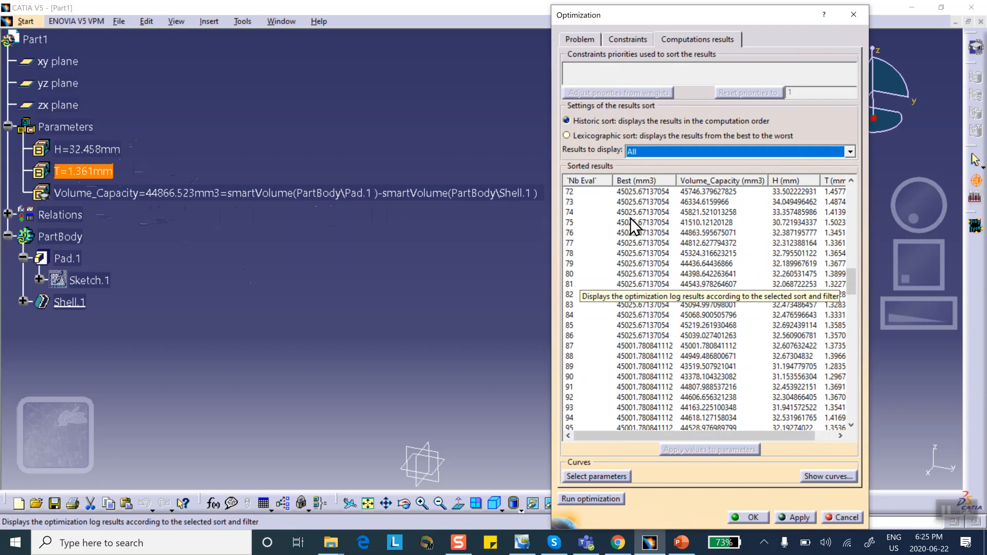
scroll(639, 226, up, 2)
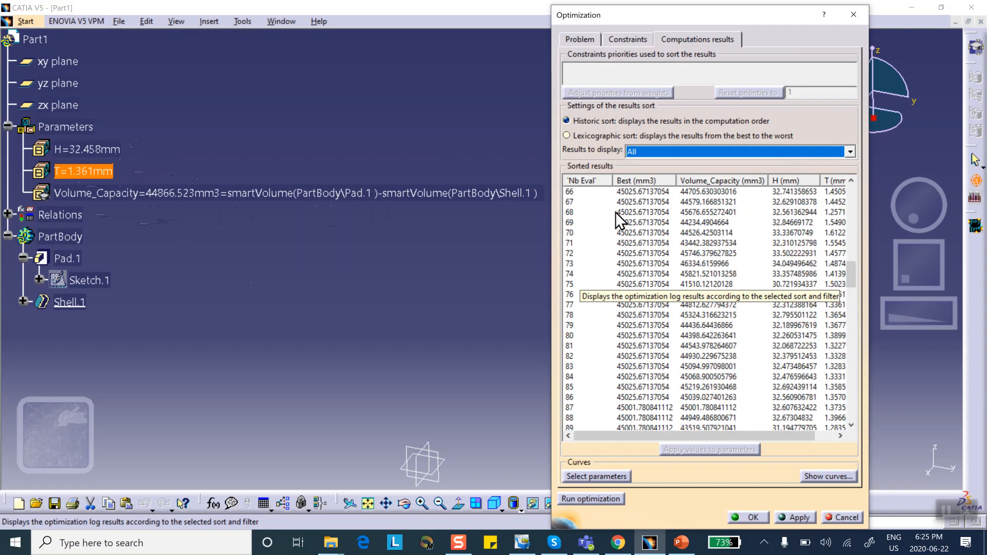
scroll(650, 225, down, 13)
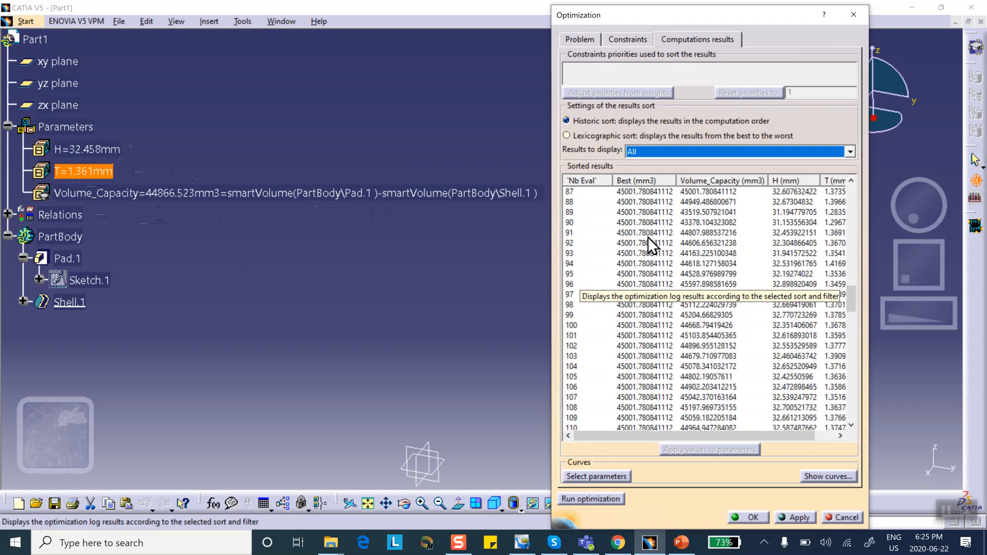
scroll(649, 234, down, 20)
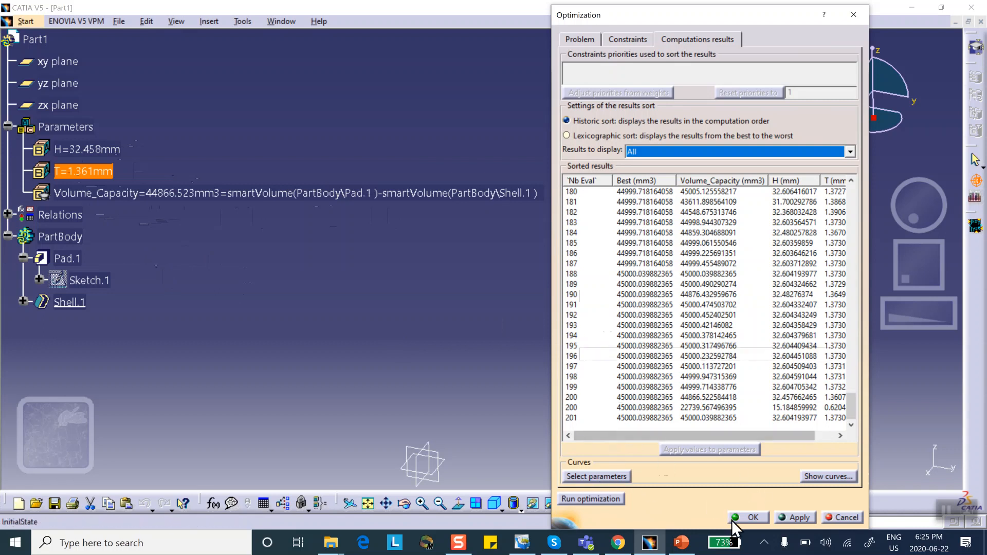
Apply the optimized H and T to the part, recheck the final evaluations, and accept the optimization
click(795, 517)
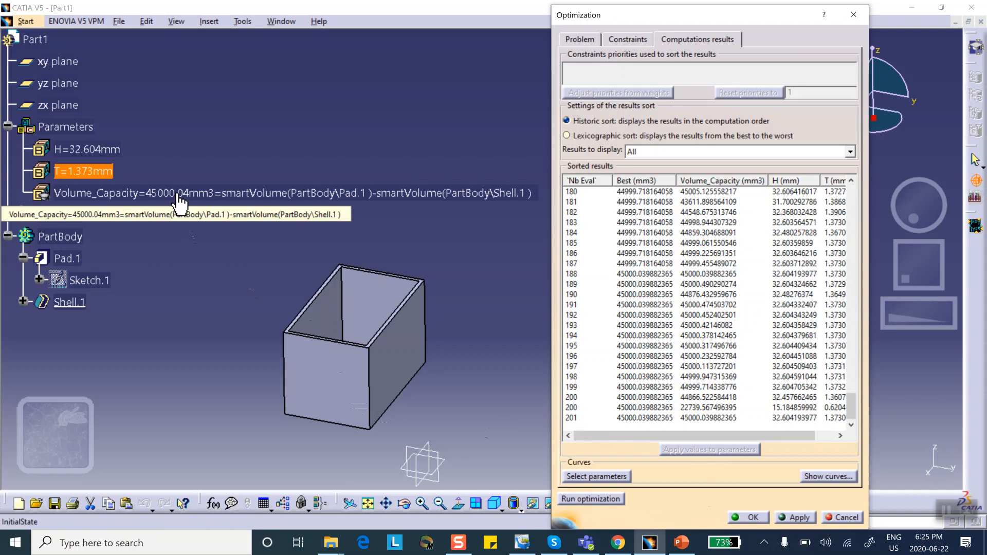
scroll(673, 325, up, 9)
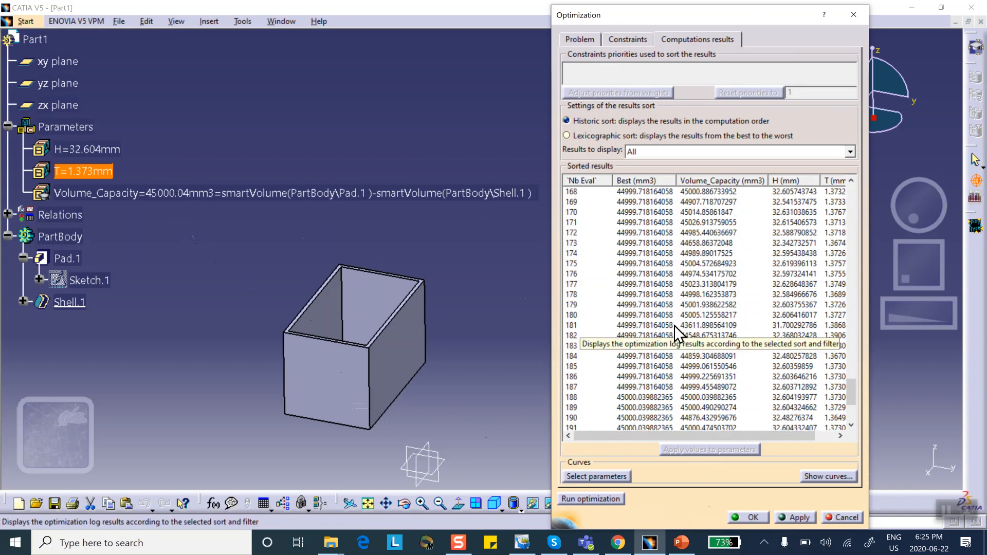
scroll(674, 325, down, 5)
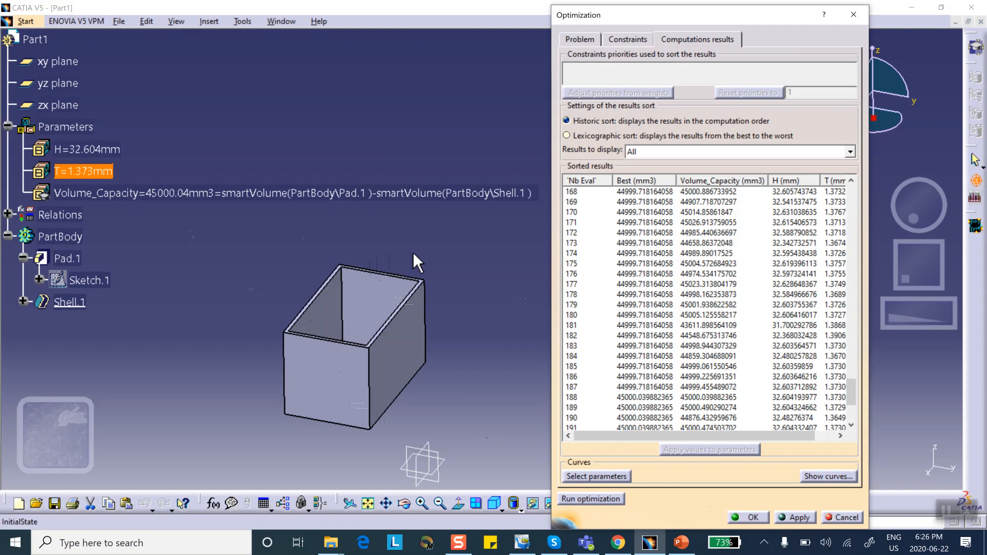
click(748, 516)
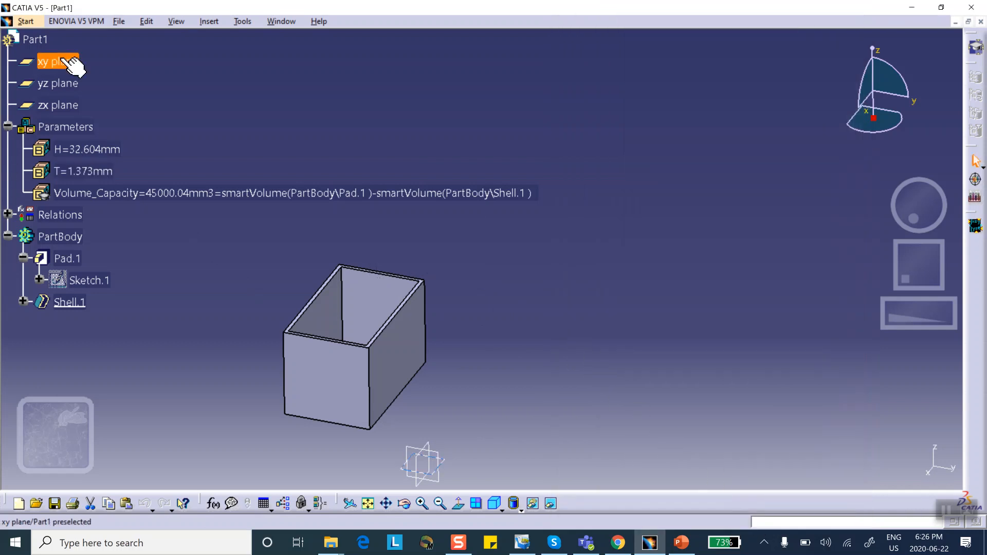
Save the part as Part1.CATPart in the June_22_2020 folder through Save Management
click(118, 21)
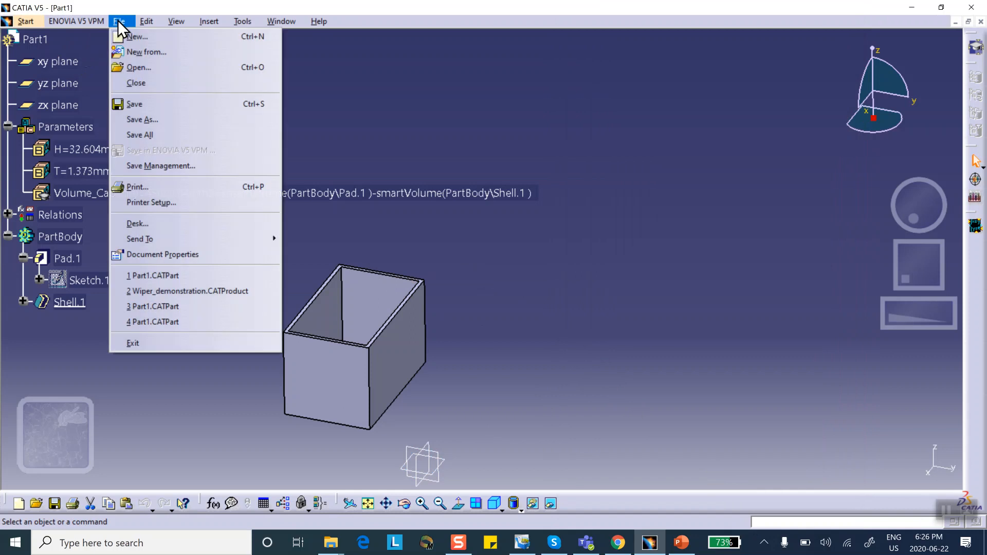
click(143, 164)
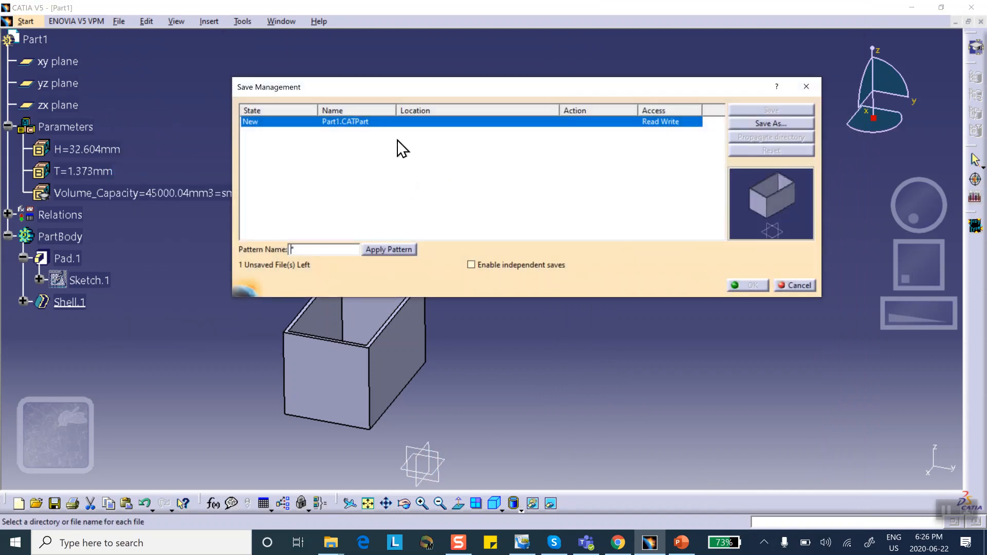
click(740, 124)
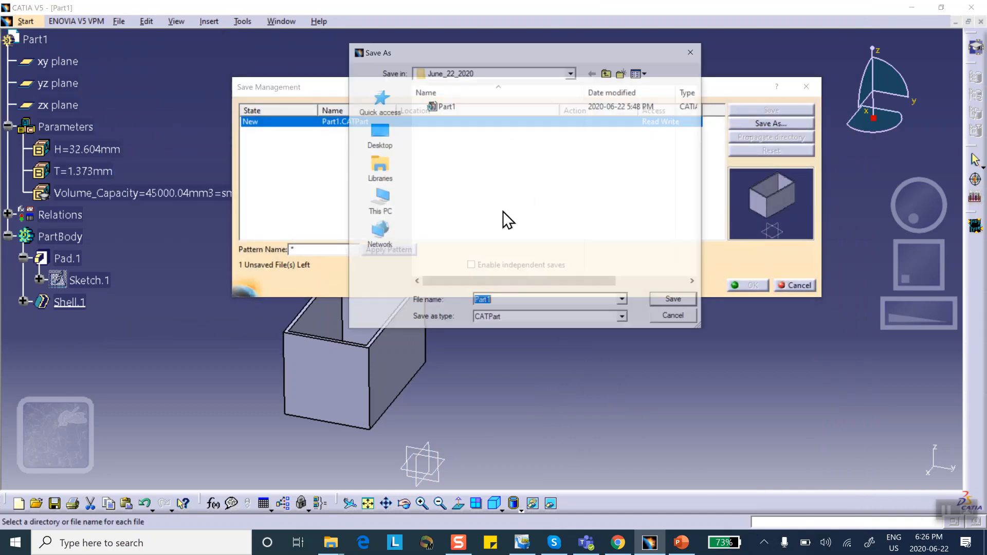
click(675, 301)
click(544, 301)
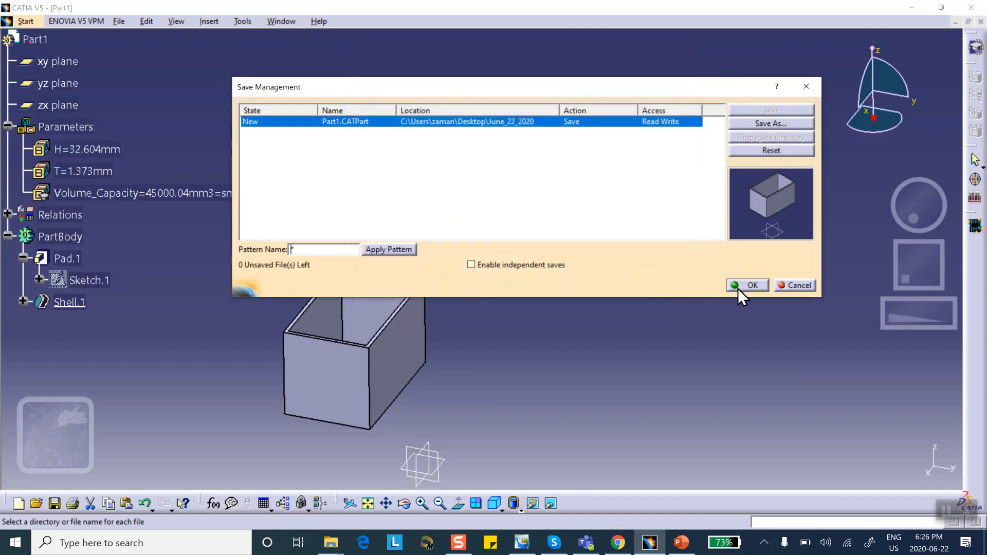
click(751, 283)
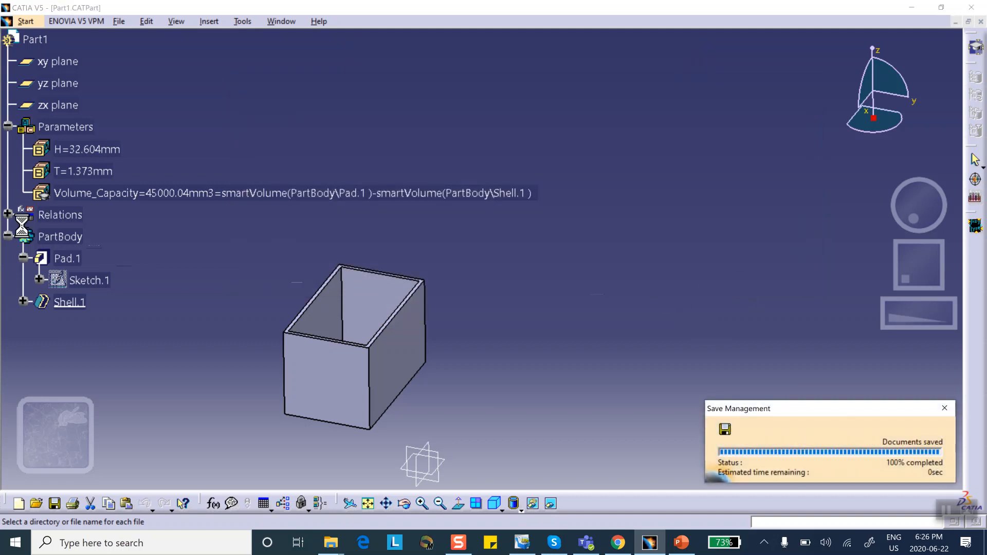
Expand the Relations branch and reopen Optimization.1 to review its stored problem settings, and close it again
click(8, 213)
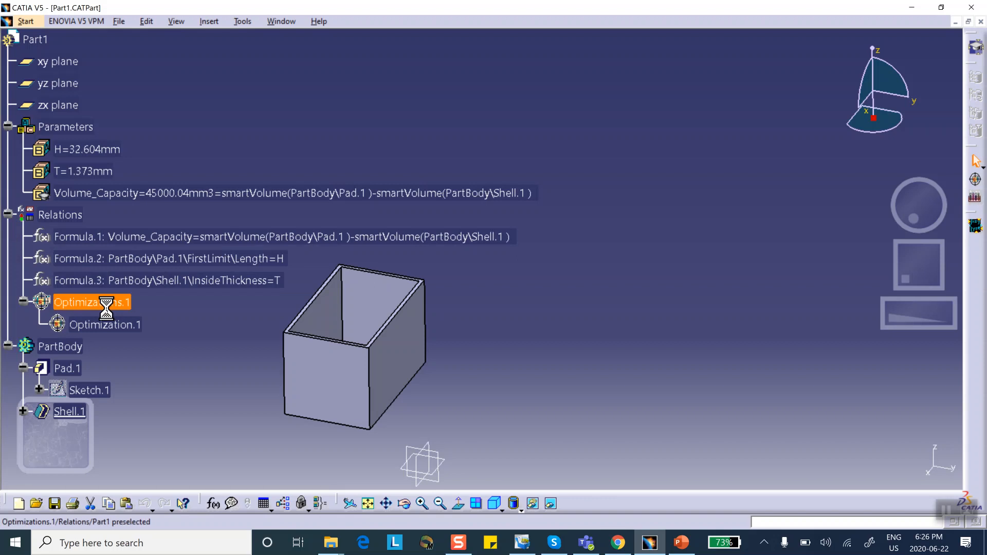
click(110, 325)
double_click(108, 325)
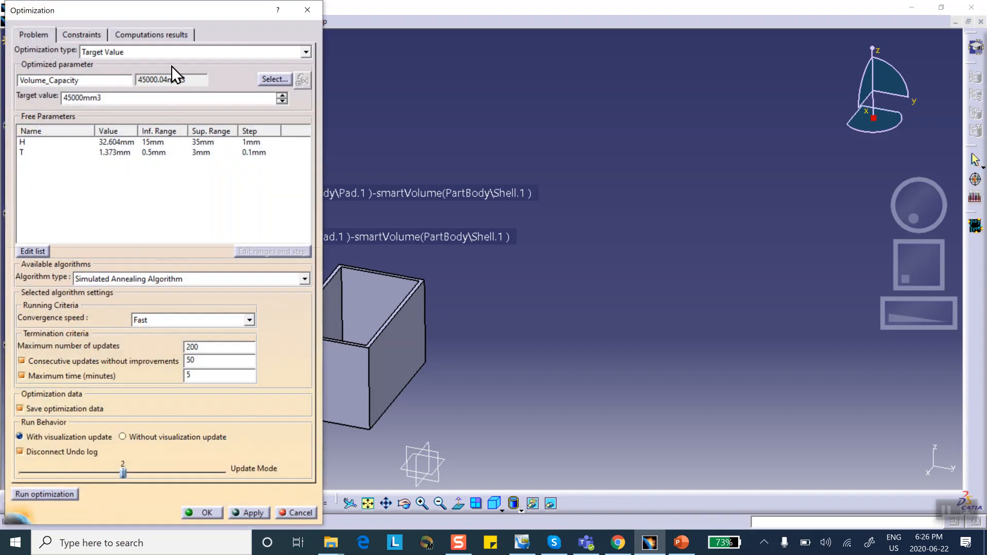
drag(174, 12, 595, 14)
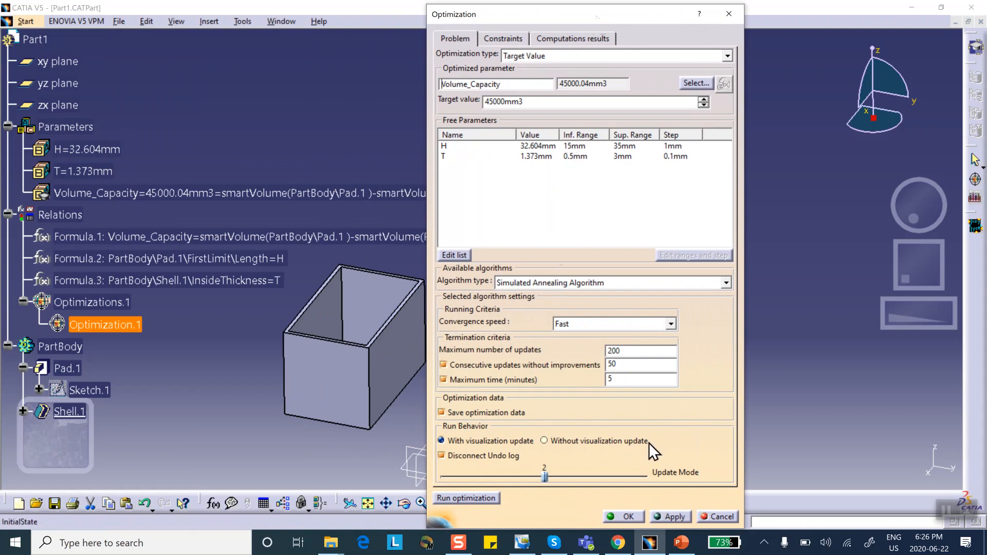
click(627, 516)
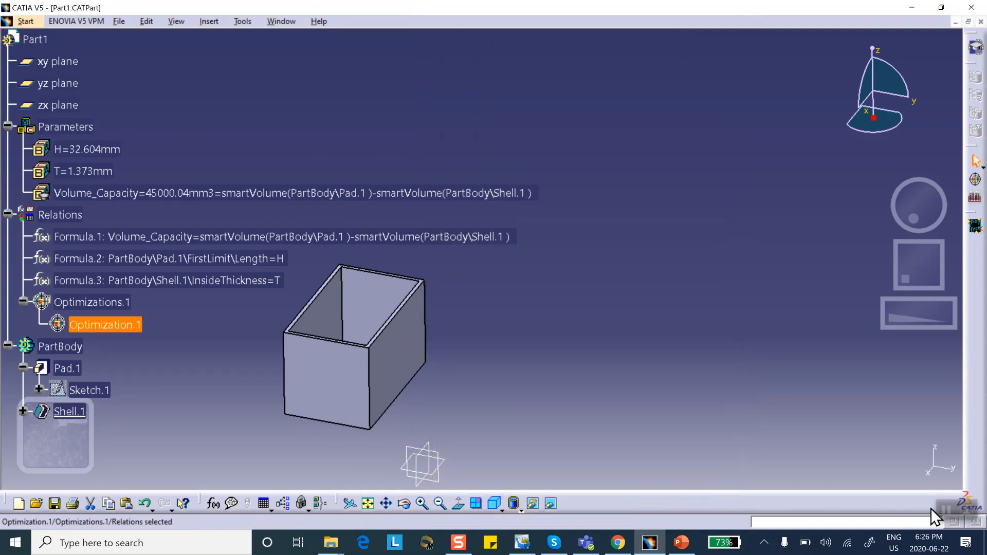